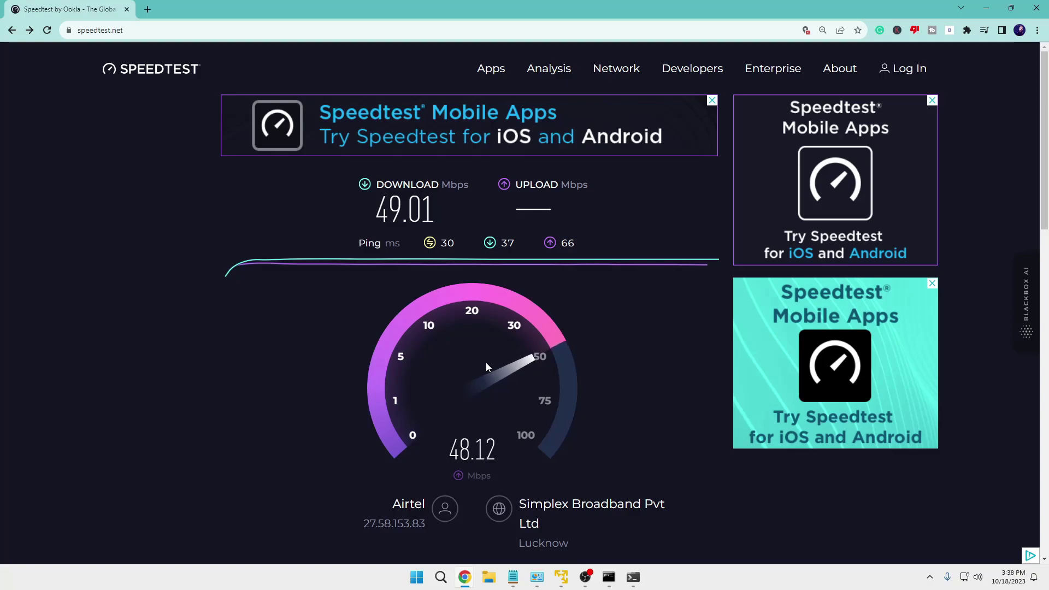
# Minimize the browser, open the VPN page in Windows Settings, and turn off VPN over metered networks and VPN while roaming.
pyautogui.click(986, 9)
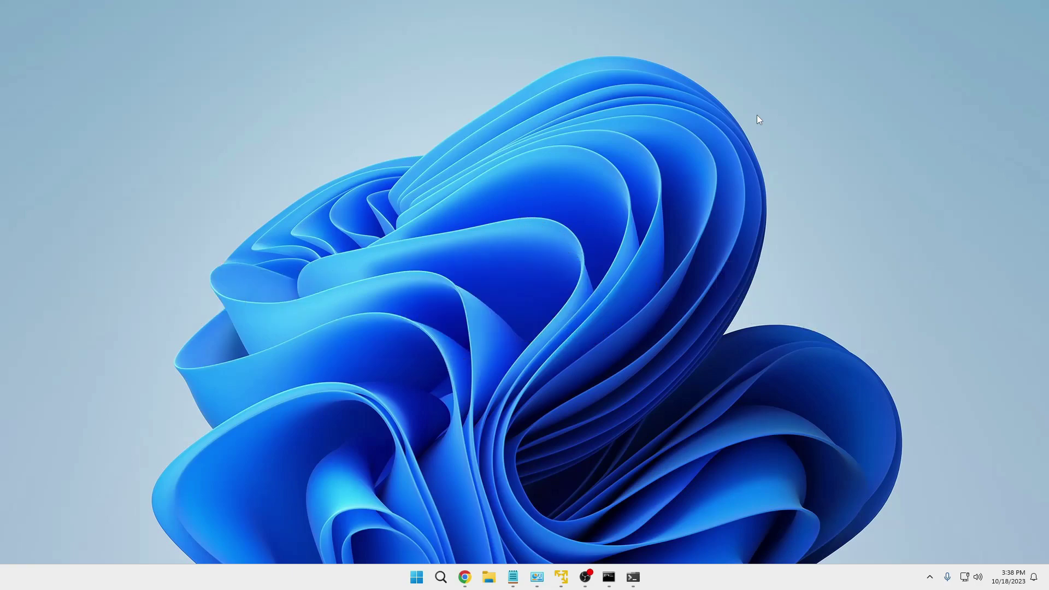
pyautogui.rightClick(423, 577)
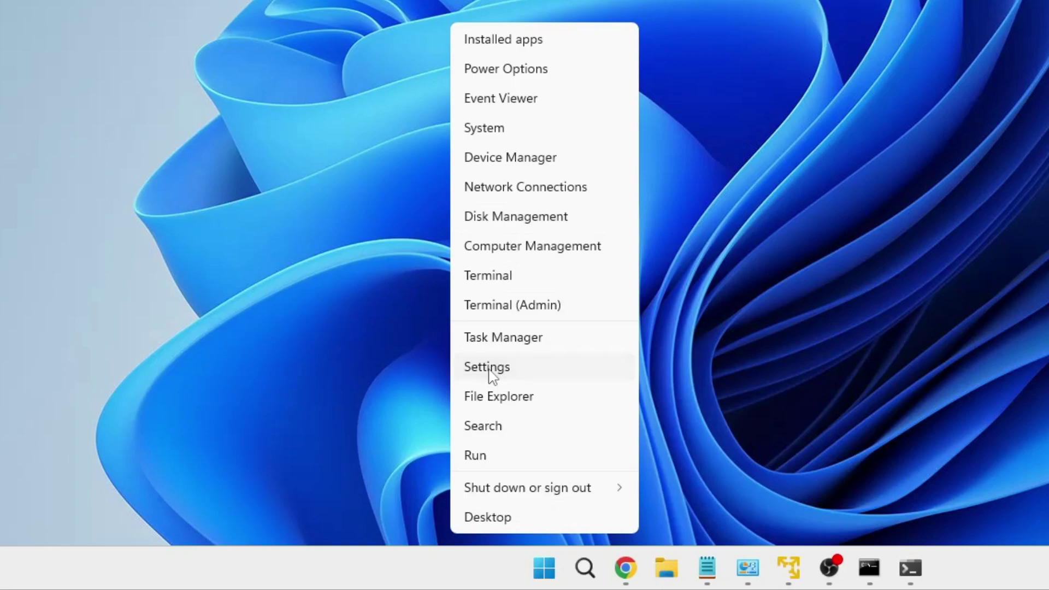
pyautogui.click(490, 373)
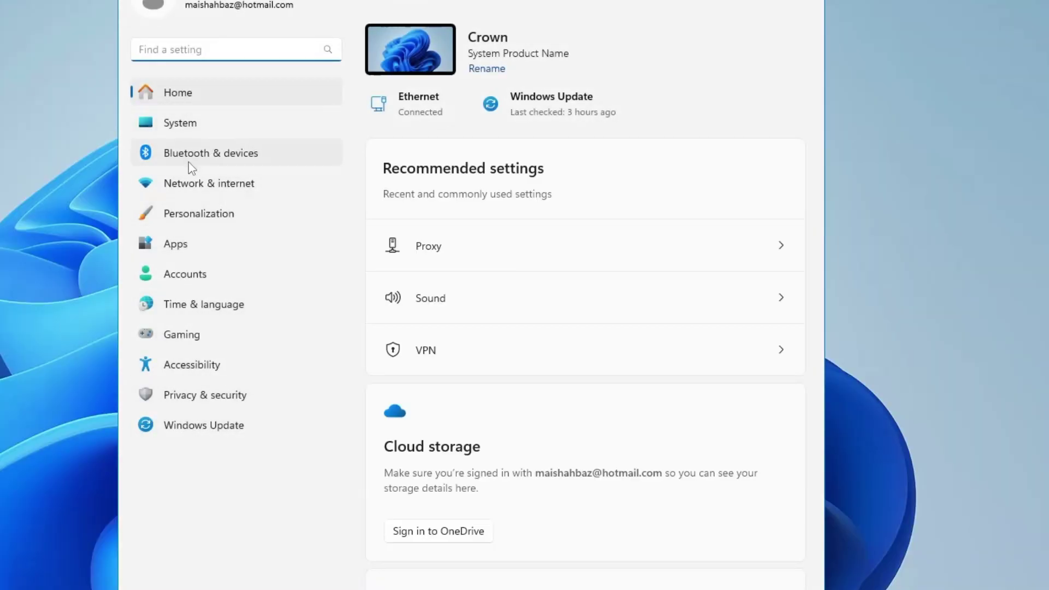
pyautogui.click(225, 188)
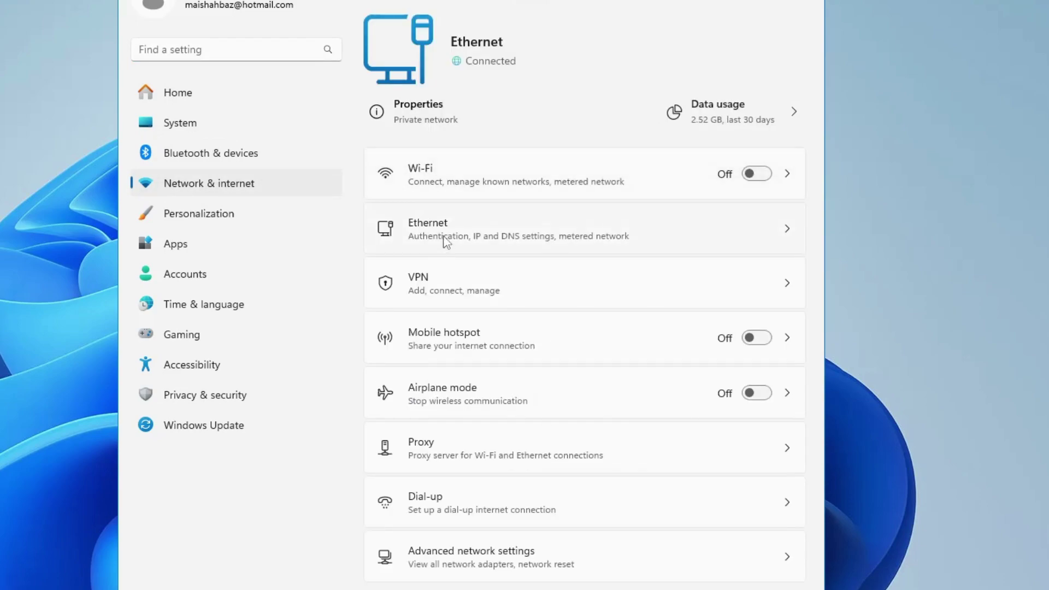
pyautogui.click(449, 286)
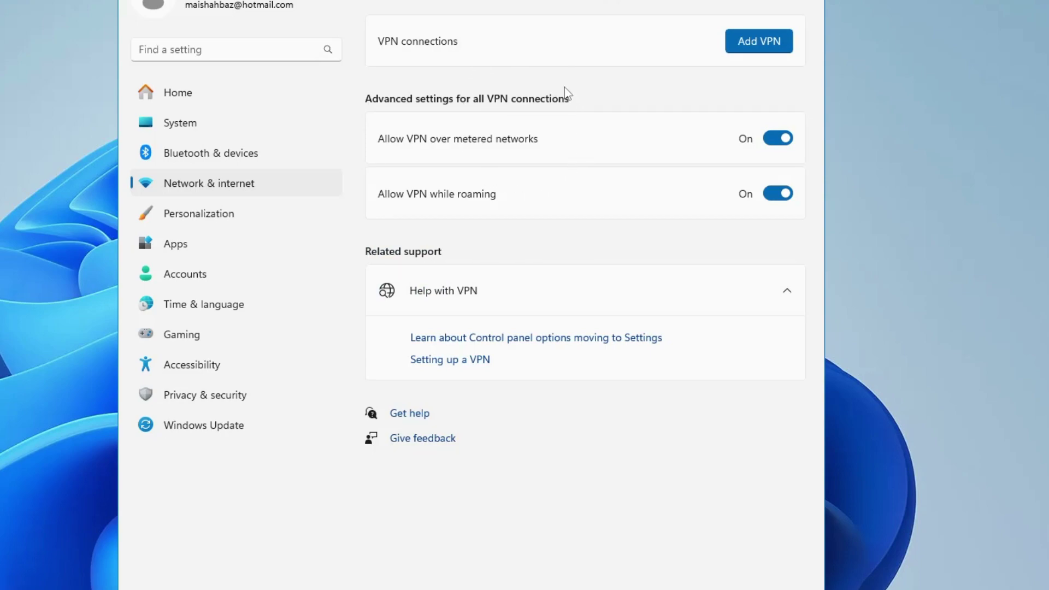
pyautogui.click(778, 138)
pyautogui.click(777, 194)
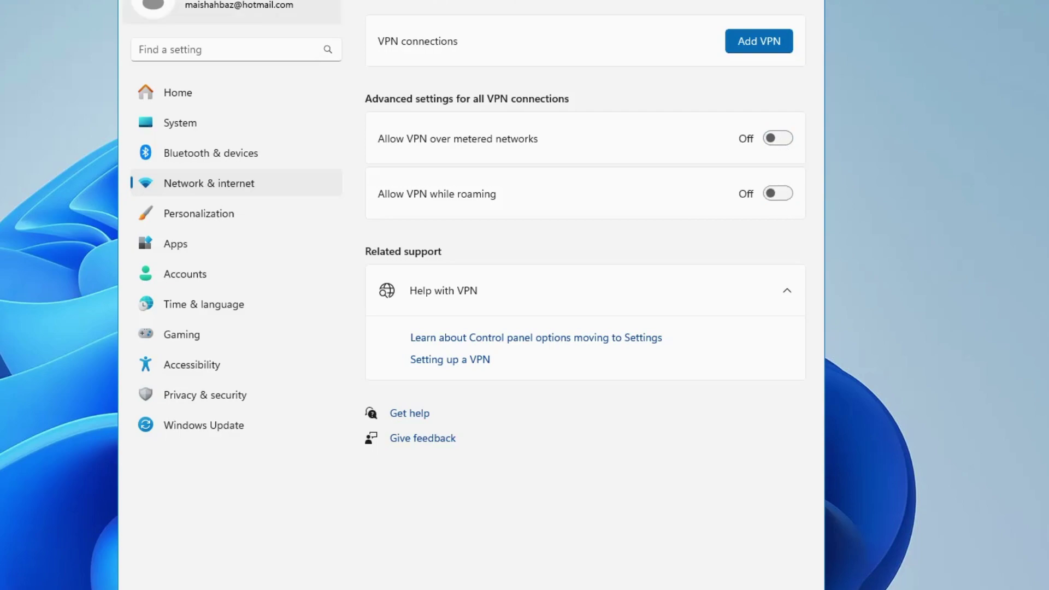
# Open the proxy settings under Network & internet and toggle Automatically detect settings.
pyautogui.hotkey('alt', 'Left')
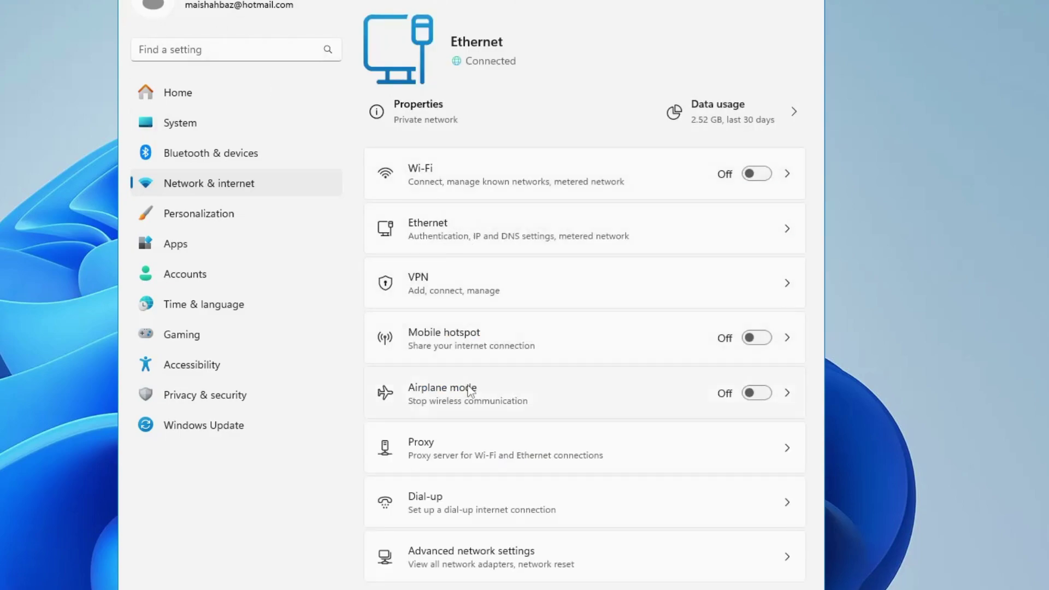
pyautogui.click(457, 449)
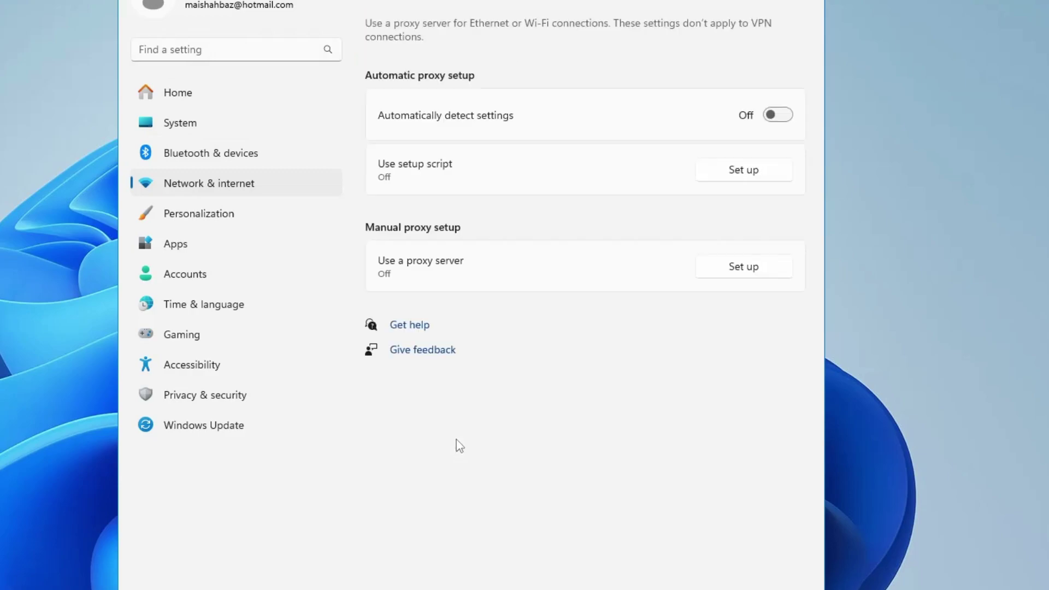
pyautogui.click(771, 115)
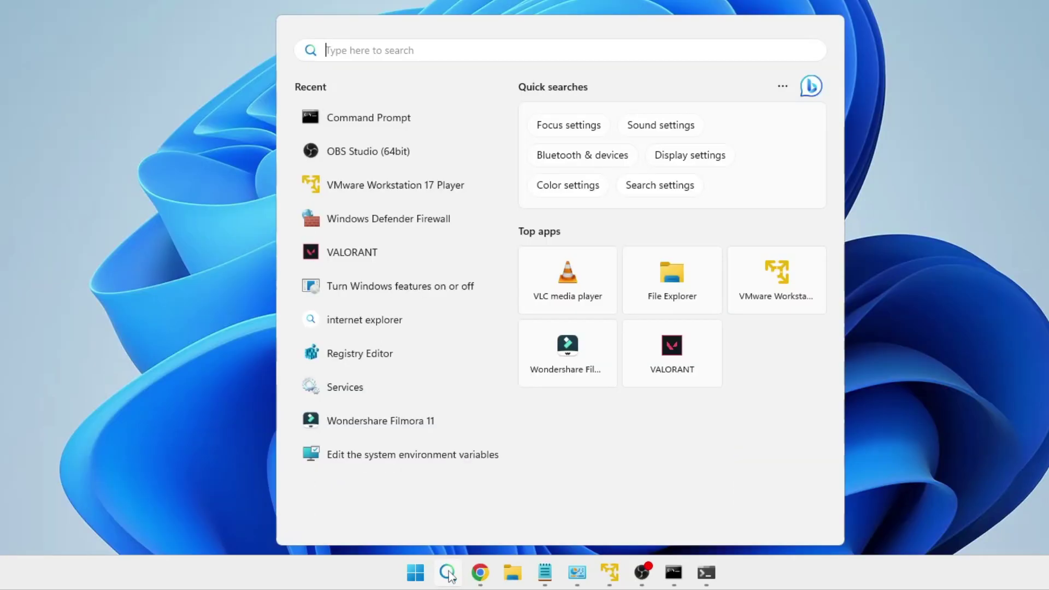
# Search Windows for "defender", open Windows Defender Firewall and show the inbound rules in its advanced settings.
pyautogui.write('defender')
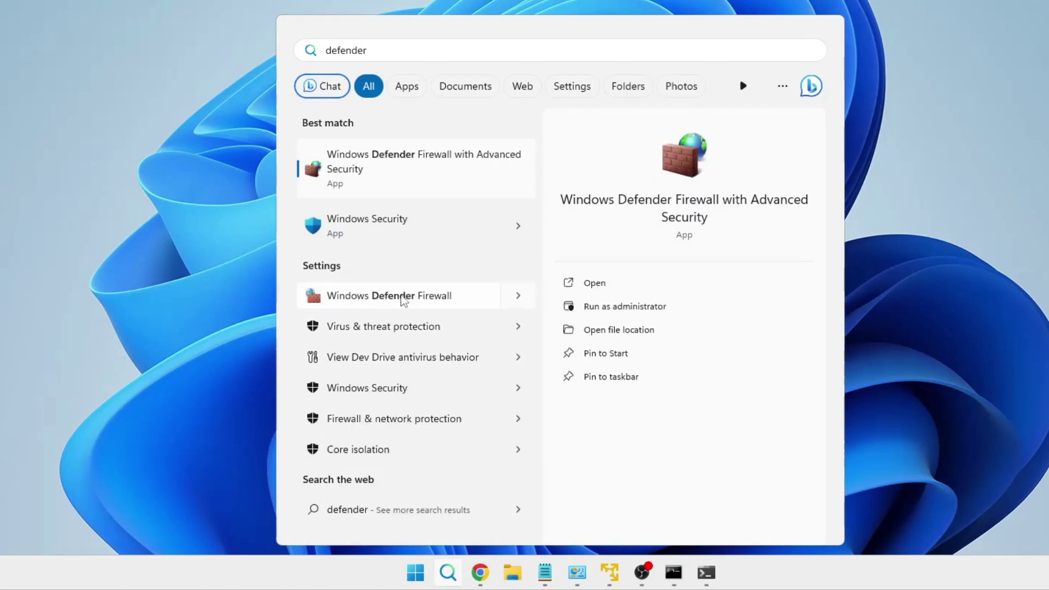
pyautogui.click(412, 295)
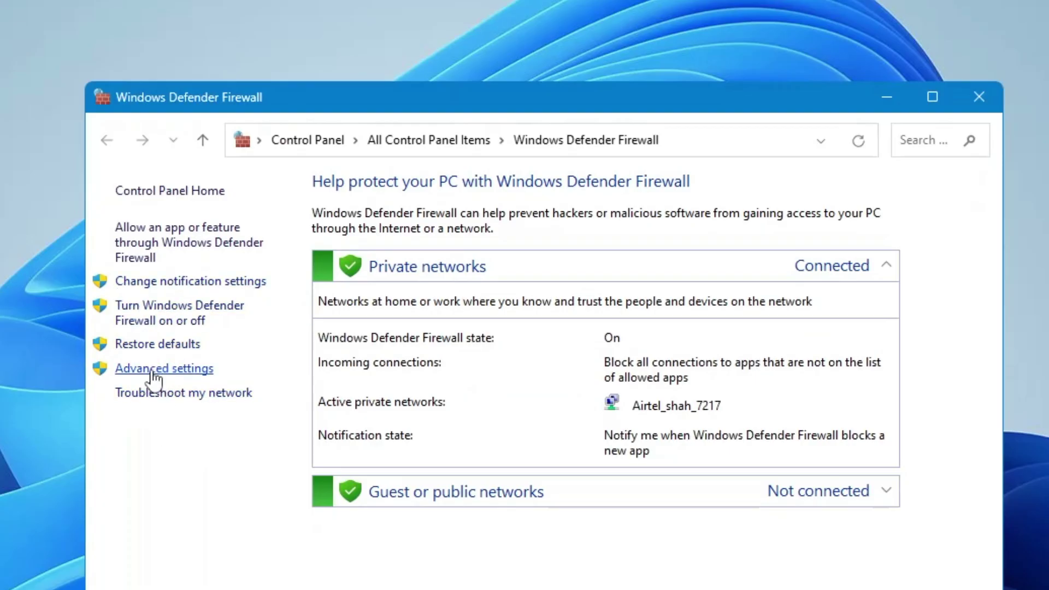
pyautogui.click(156, 369)
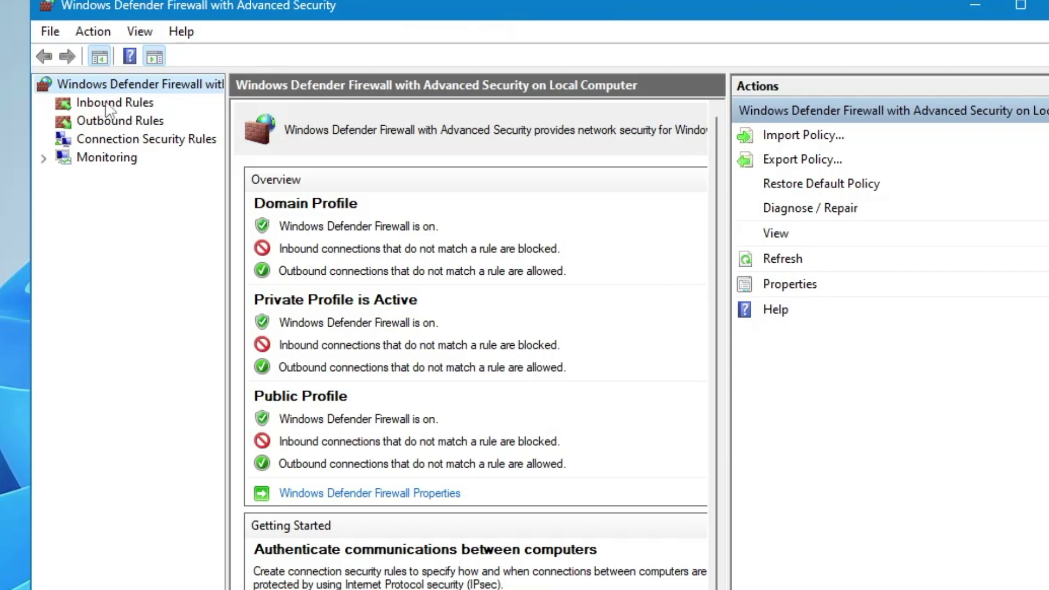
pyautogui.click(112, 103)
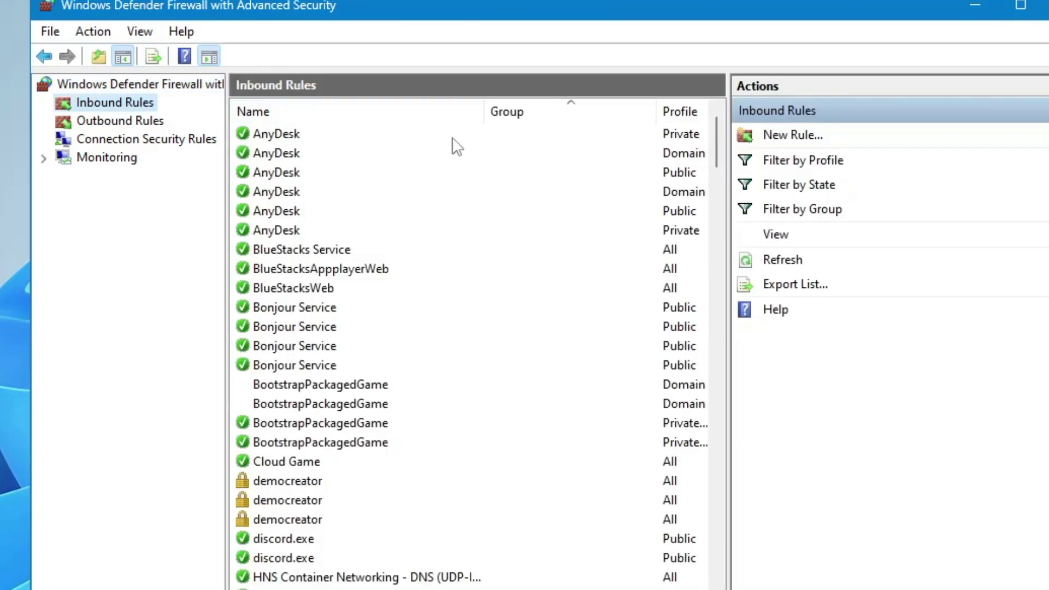
# Start a new inbound firewall rule with Port as the rule type.
pyautogui.click(782, 143)
pyautogui.moveTo(94, 22); pyautogui.dragTo(685, 88)
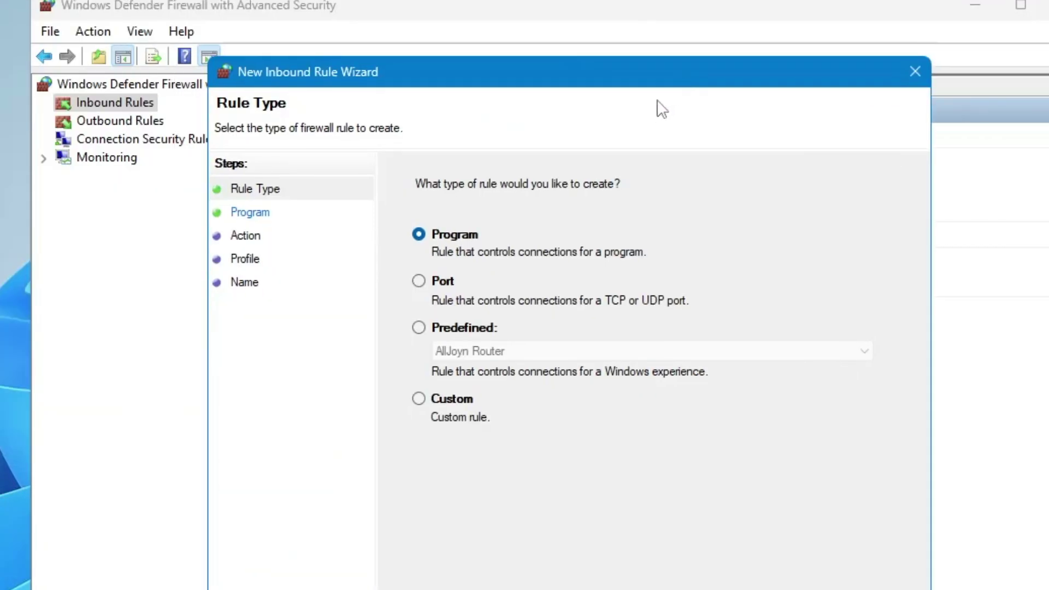
pyautogui.click(419, 280)
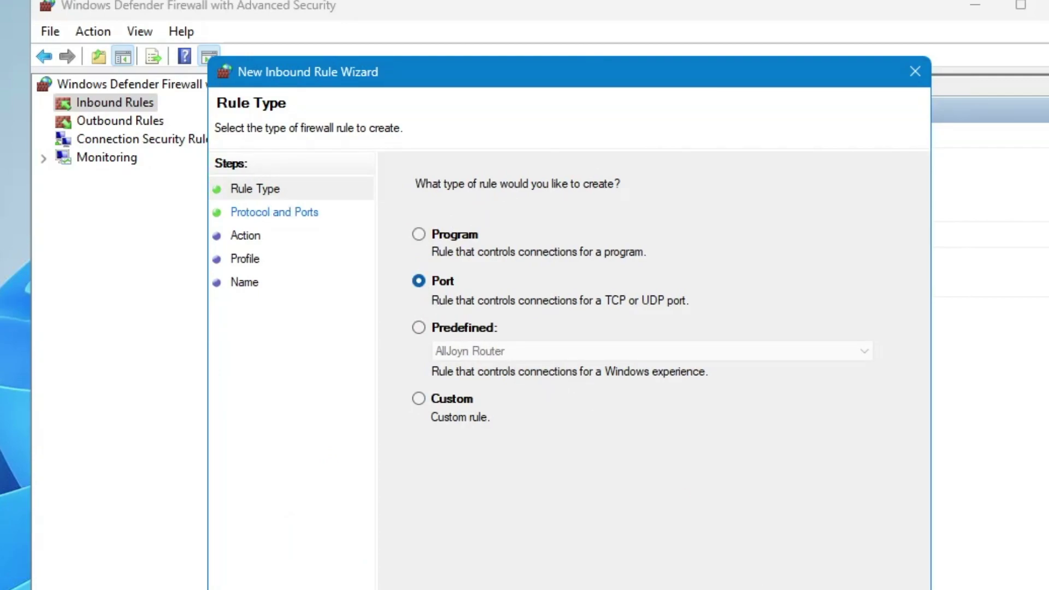
pyautogui.press('Return')
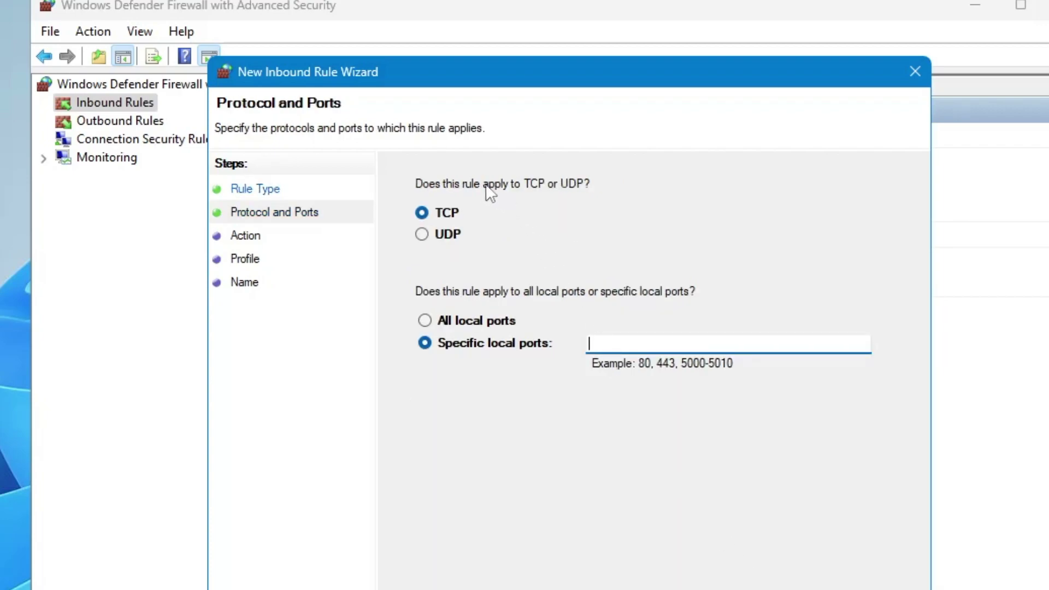
pyautogui.click(423, 235)
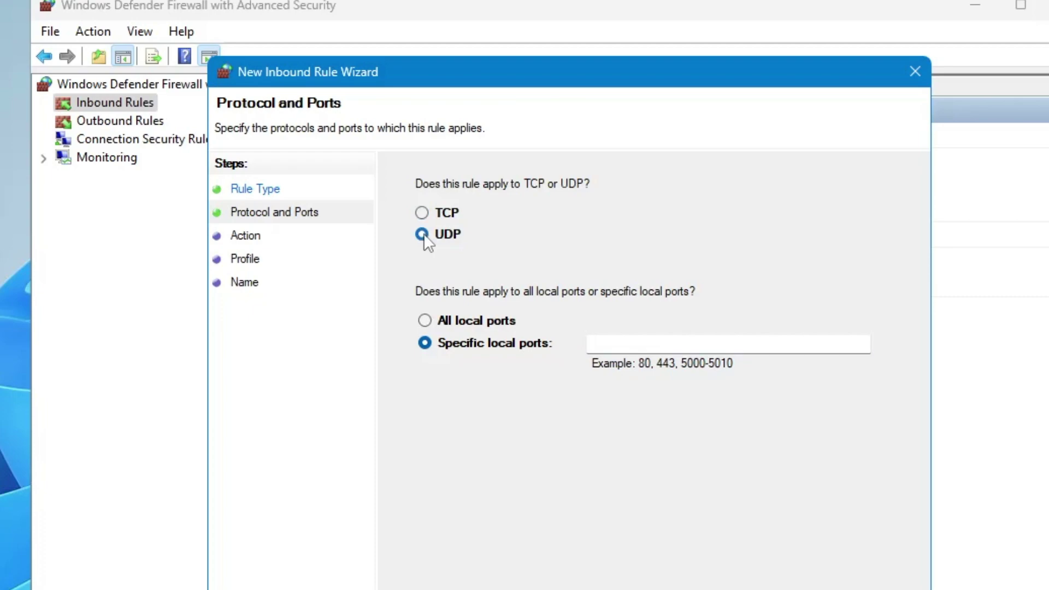
pyautogui.click(619, 337)
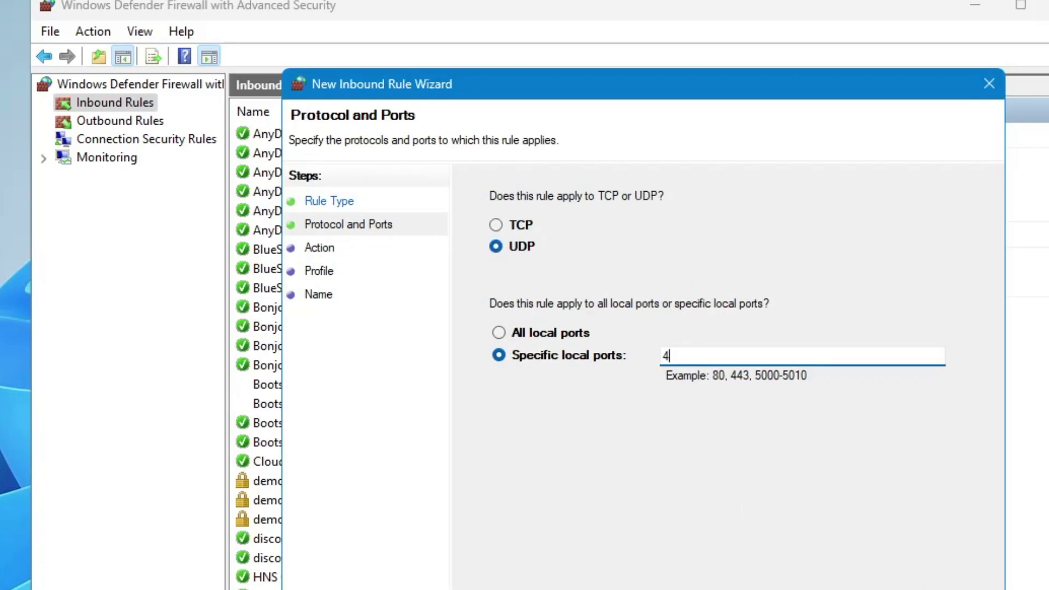
pyautogui.write('491')
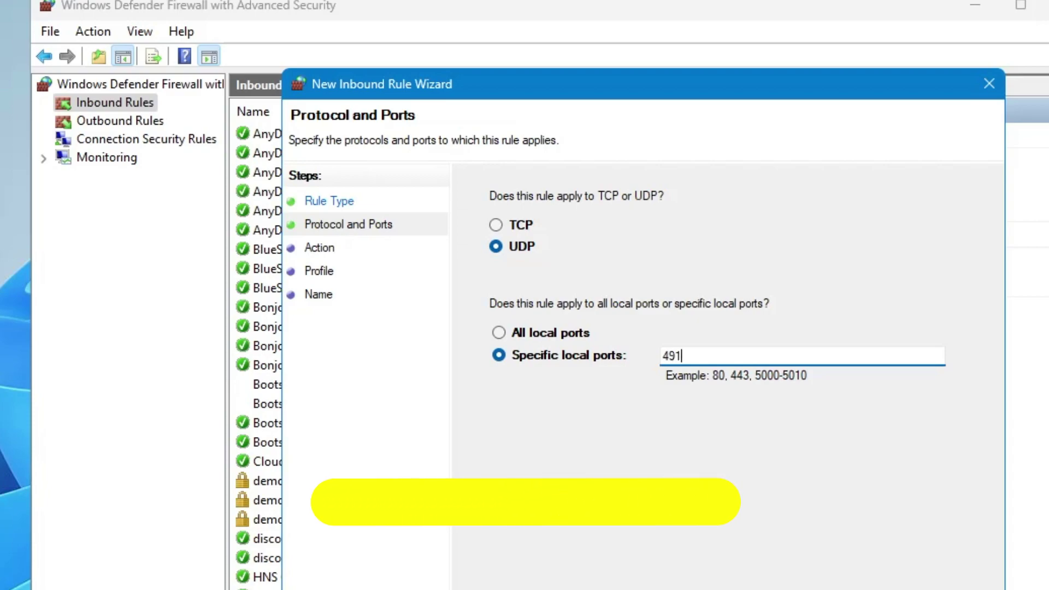
pyautogui.write('52-655')
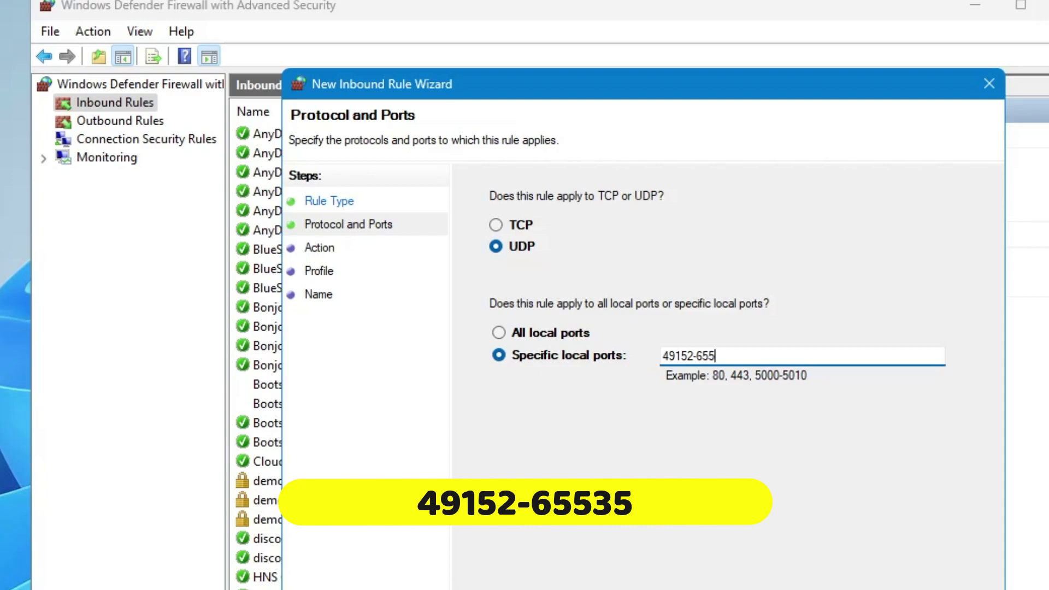
pyautogui.write('35')
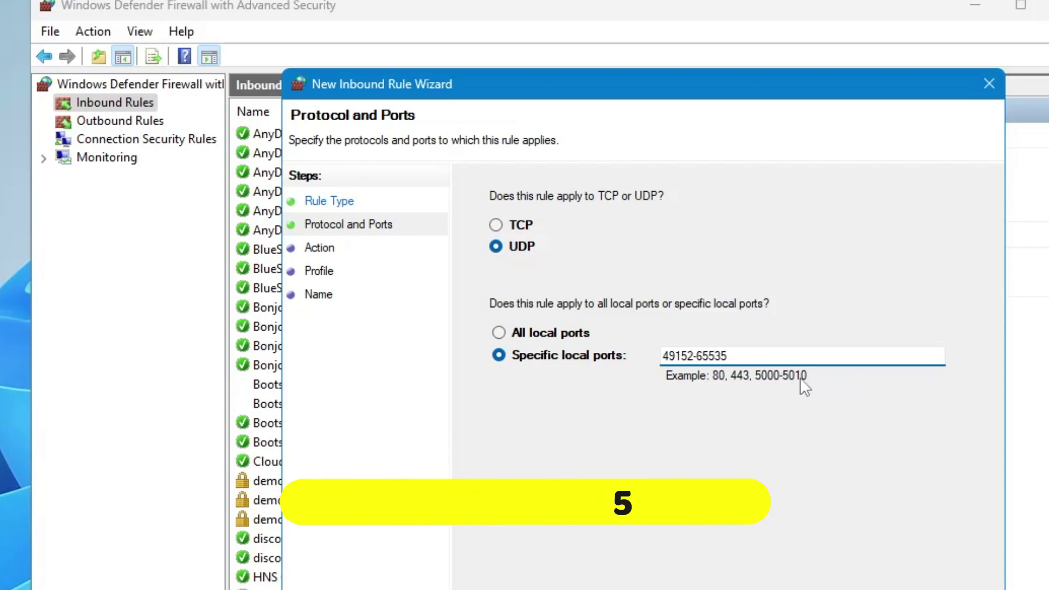
pyautogui.doubleClick(694, 355)
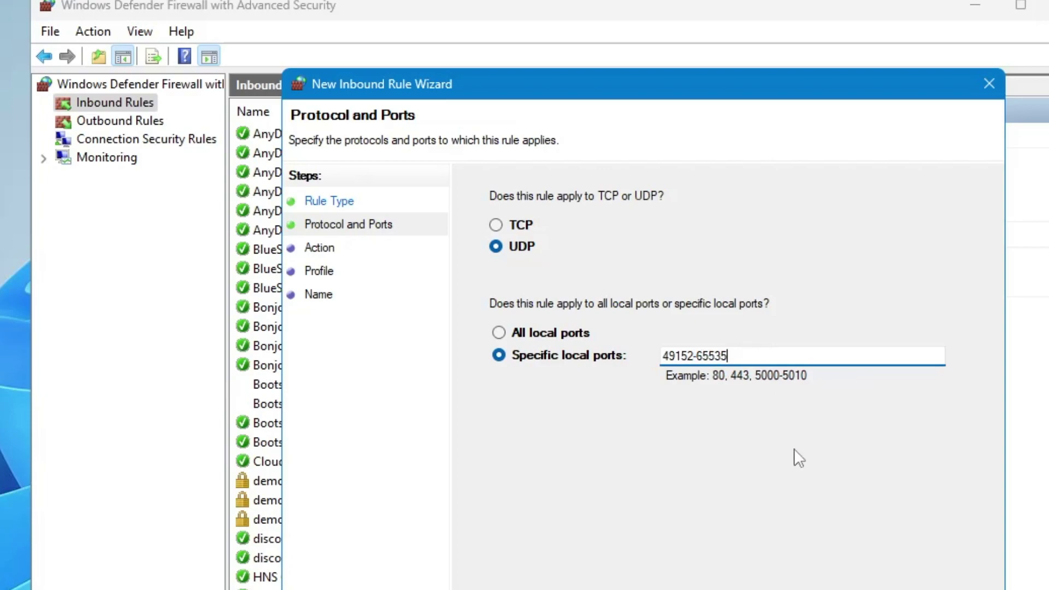
pyautogui.press('Return')
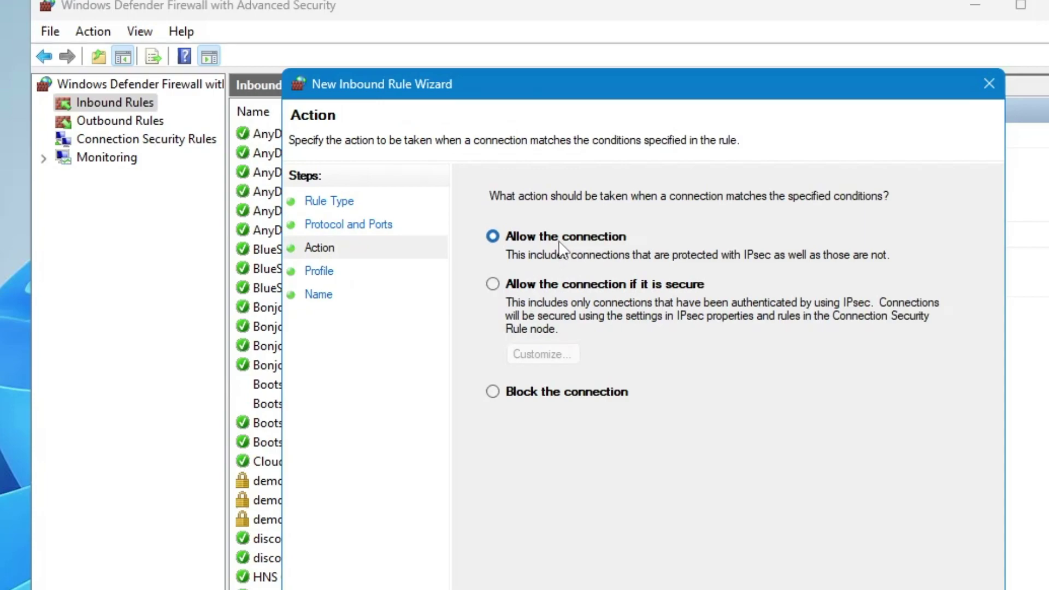
# Allow the connection for the Domain, Private and Public profiles, and finish the inbound rule with the name "ROblox Inbound port unblocked".
pyautogui.press('Return')
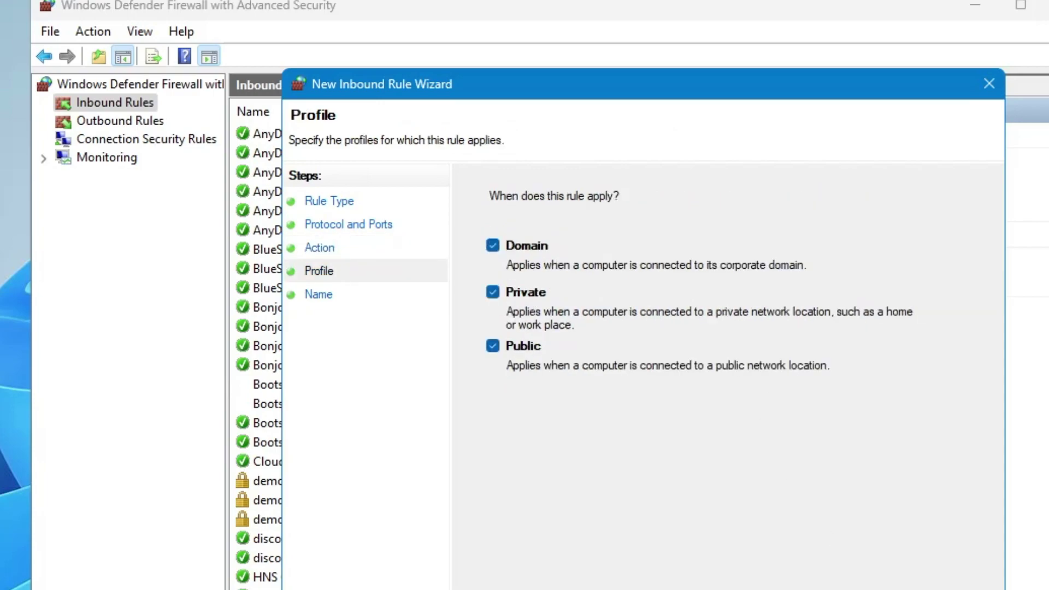
pyautogui.press('Return')
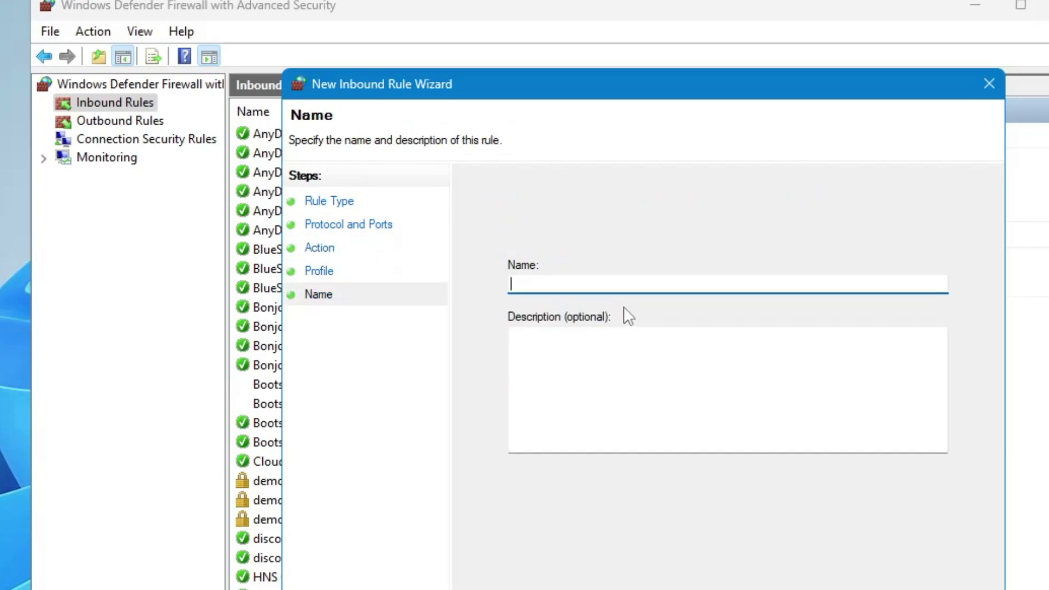
pyautogui.write('ROblox Inbound por')
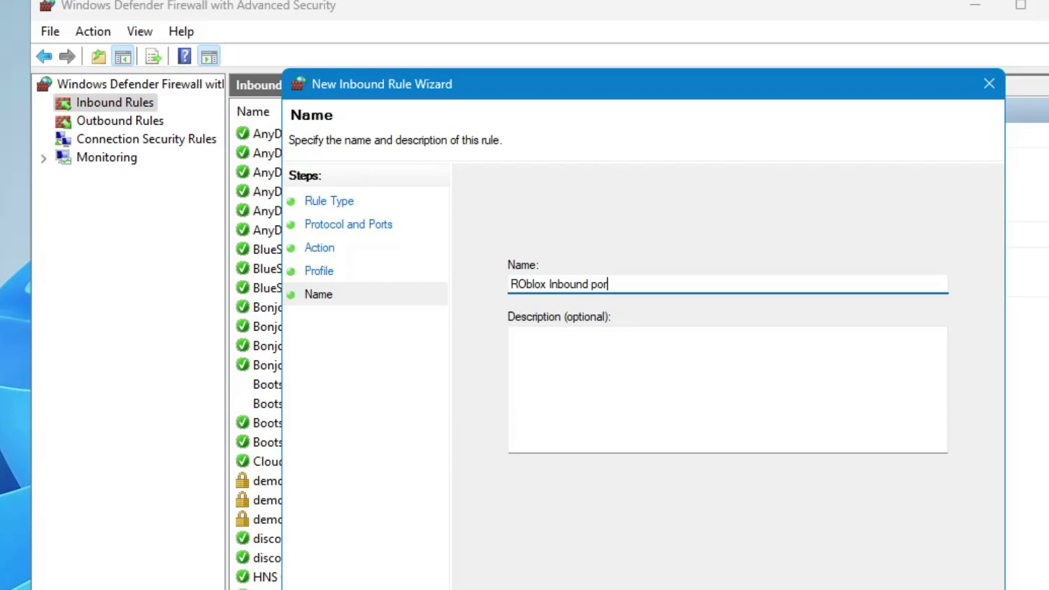
pyautogui.write('t unblocked')
pyautogui.click(607, 332)
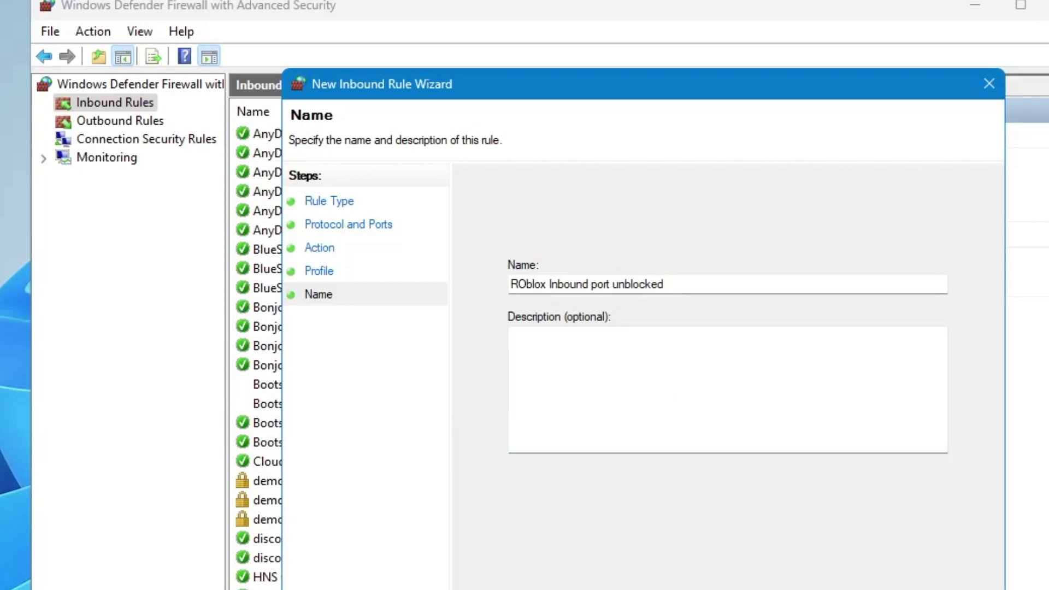
pyautogui.click(802, 586)
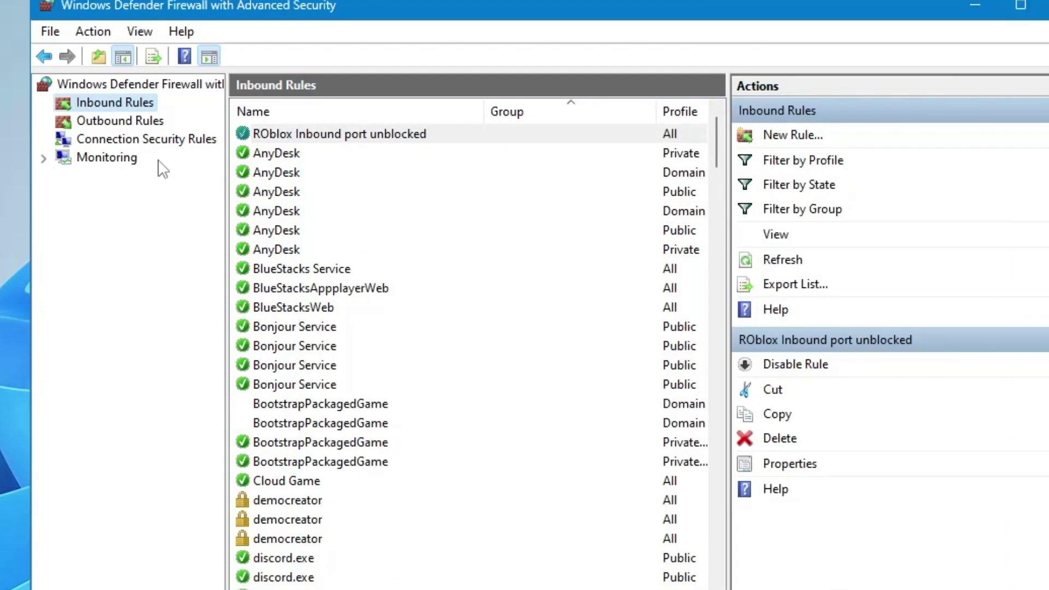
# Start a new outbound firewall rule with Port as the rule type.
pyautogui.click(110, 124)
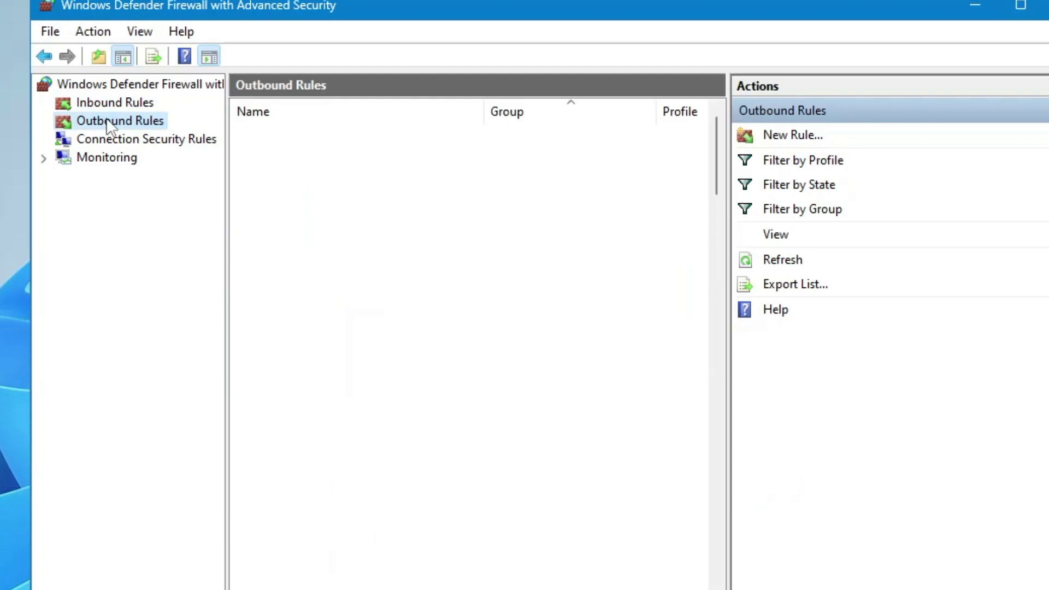
pyautogui.click(783, 137)
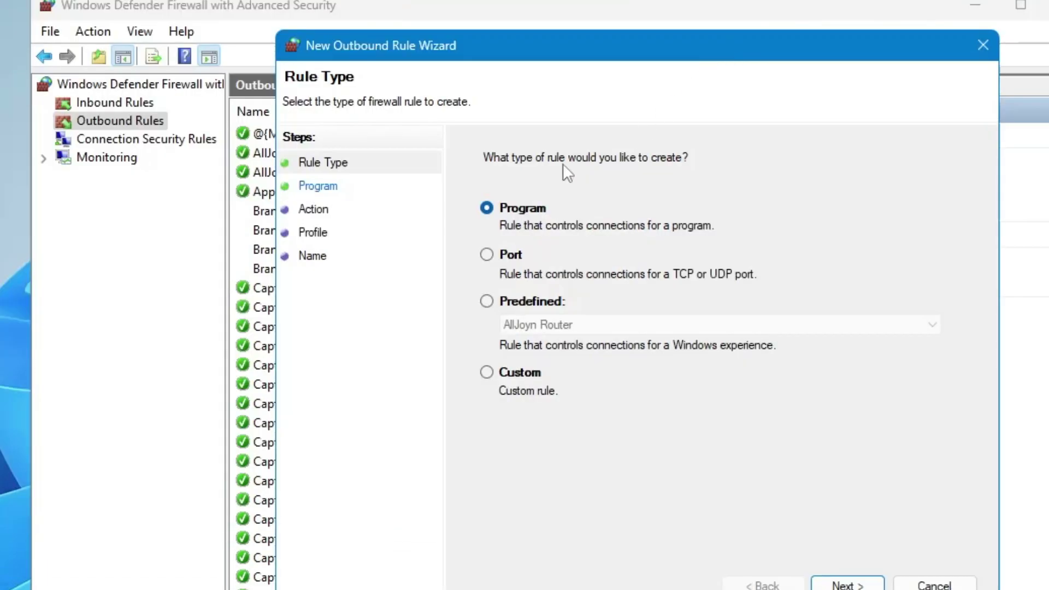
pyautogui.click(486, 255)
pyautogui.click(848, 584)
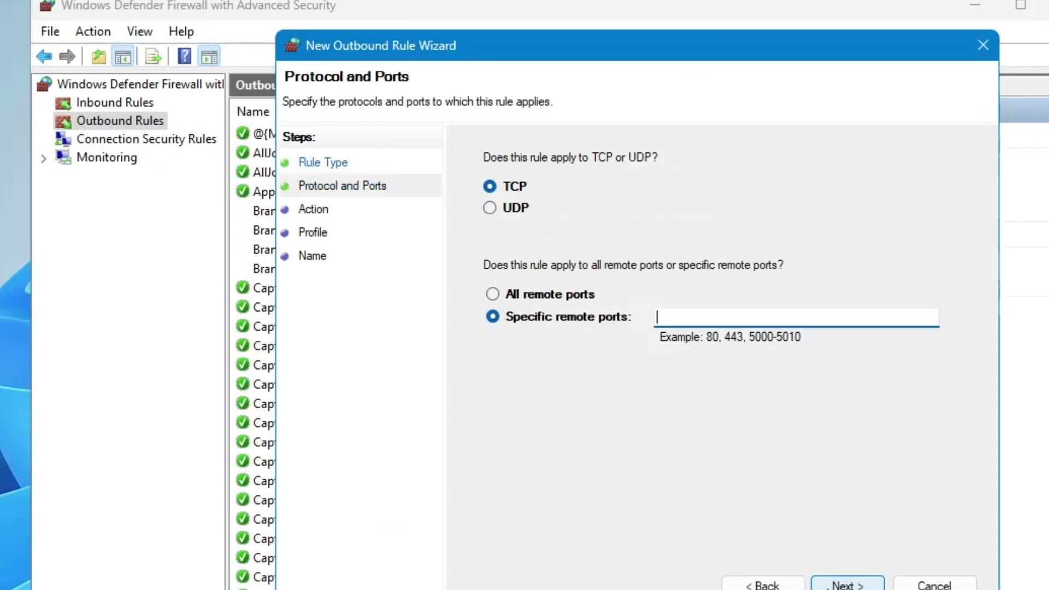
pyautogui.click(489, 208)
pyautogui.click(660, 319)
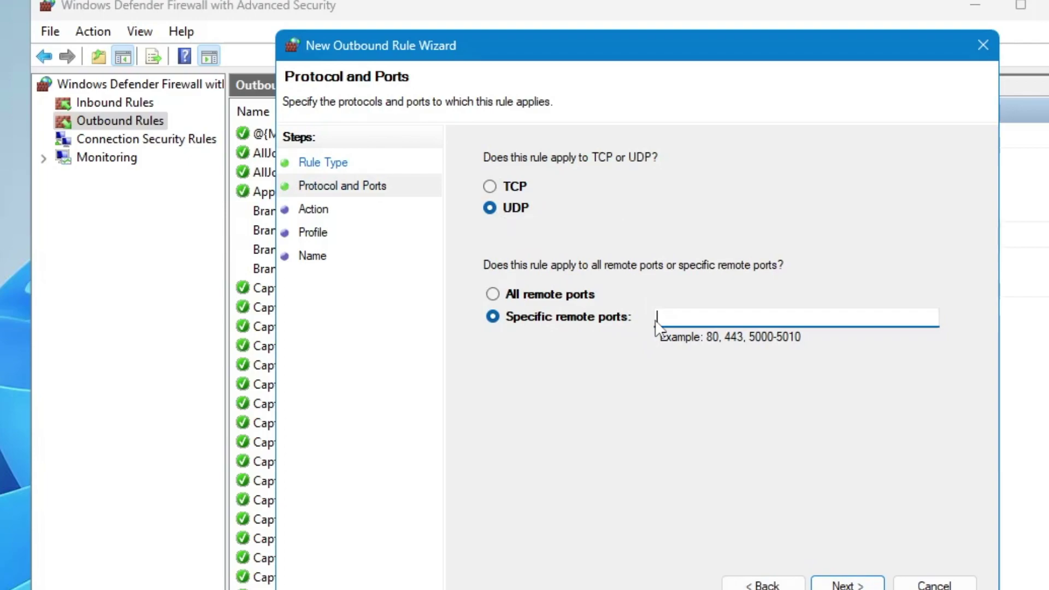
pyautogui.hotkey('ctrl', 'v')
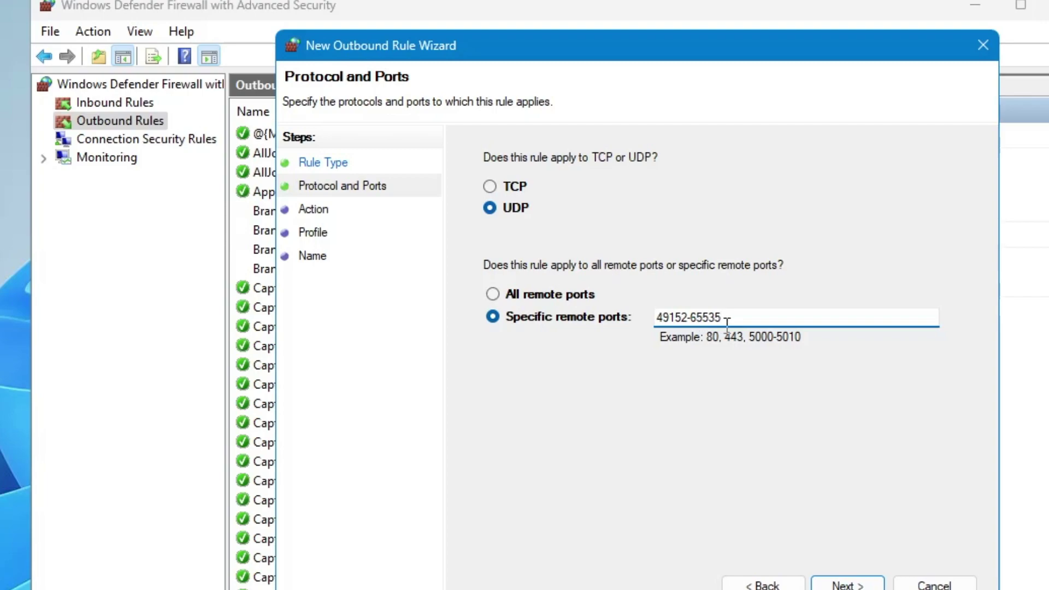
pyautogui.click(847, 584)
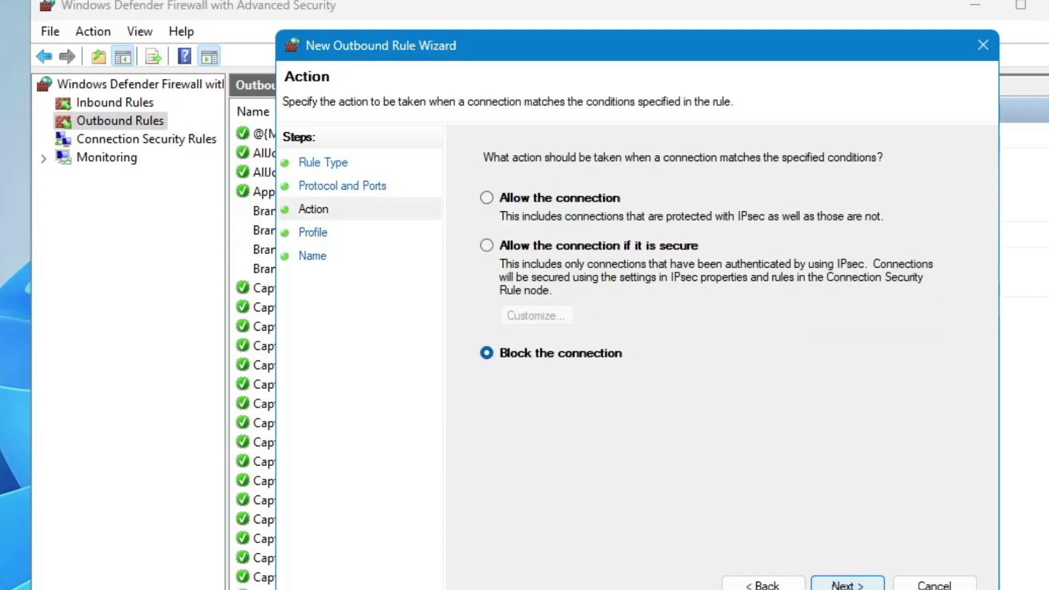
pyautogui.click(847, 584)
pyautogui.click(847, 585)
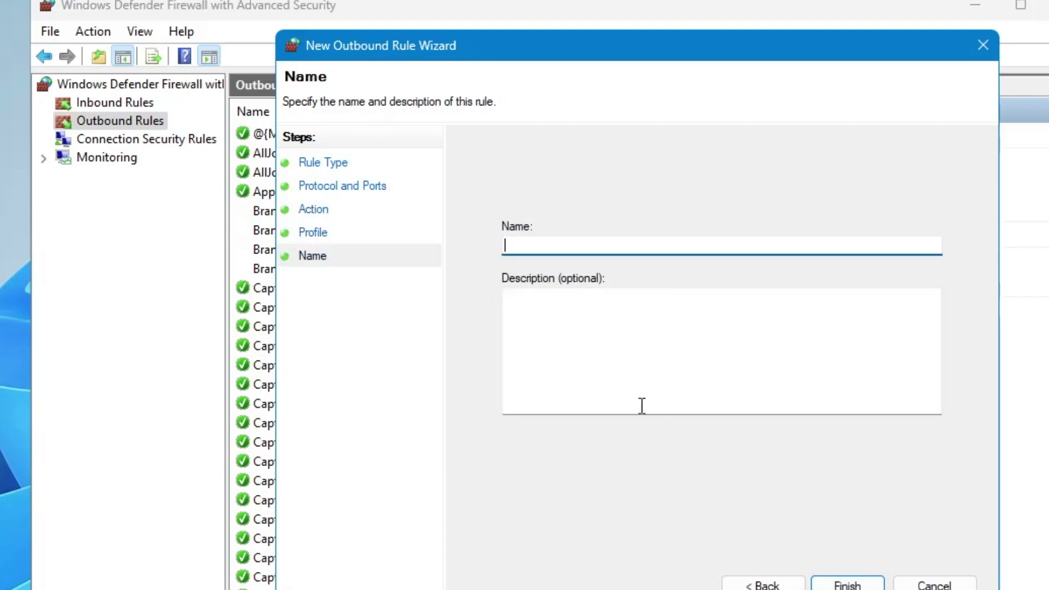
# Finish the outbound rule with the name "Outbond Roblox port" and close the firewall window.
pyautogui.write('Outbond Roblox poert')
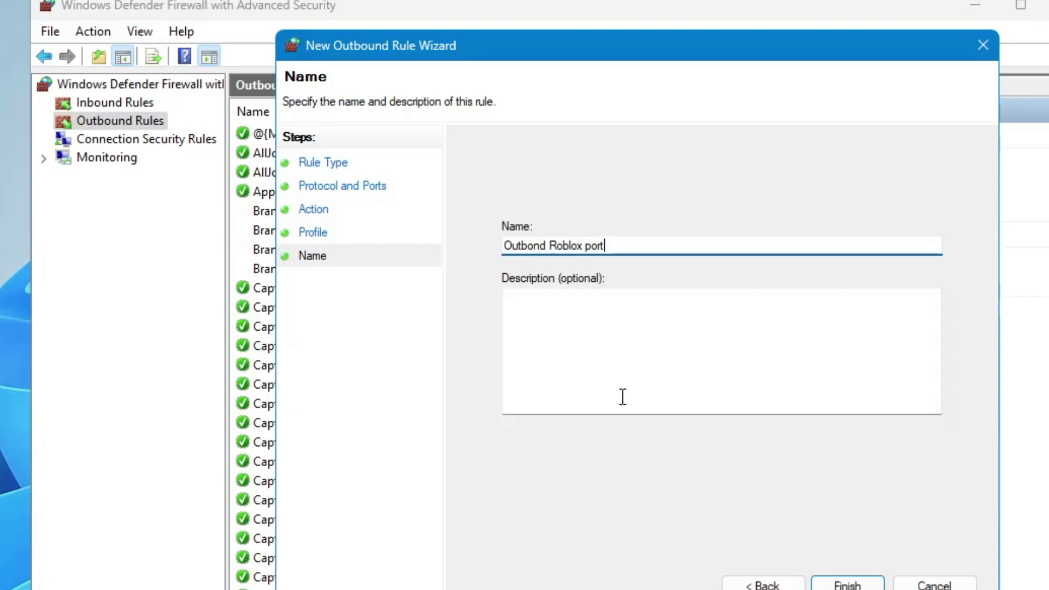
pyautogui.click(844, 584)
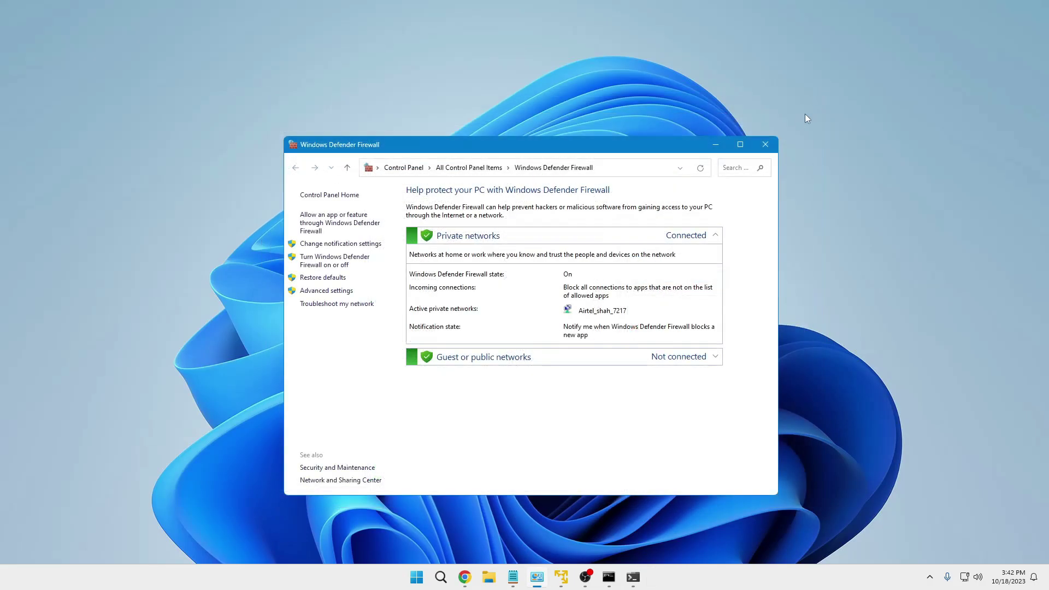
pyautogui.click(765, 144)
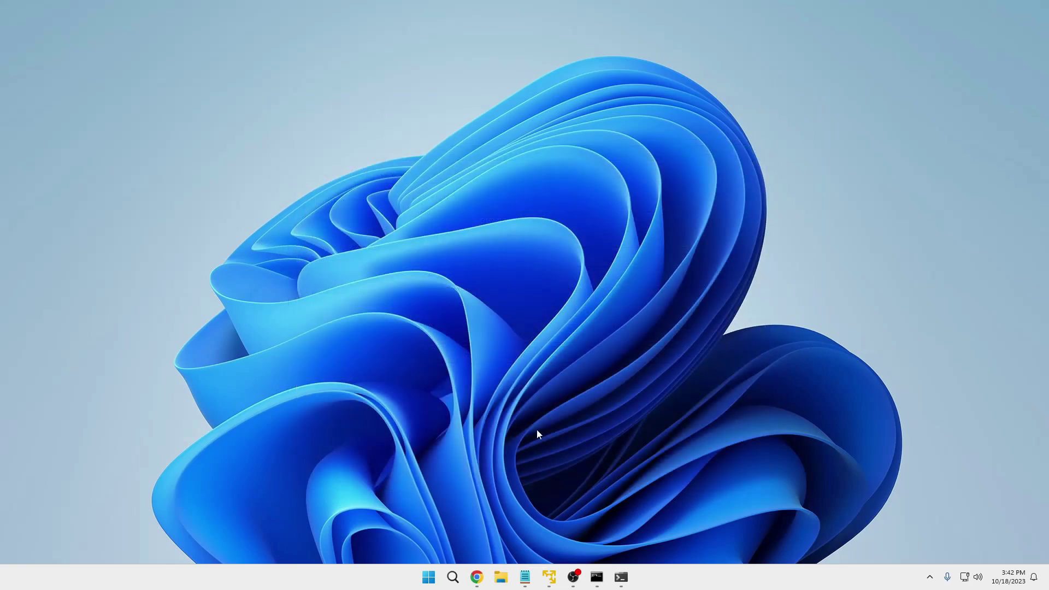
# Find "game mode" through Windows search and open the Game Mode settings.
pyautogui.click(452, 577)
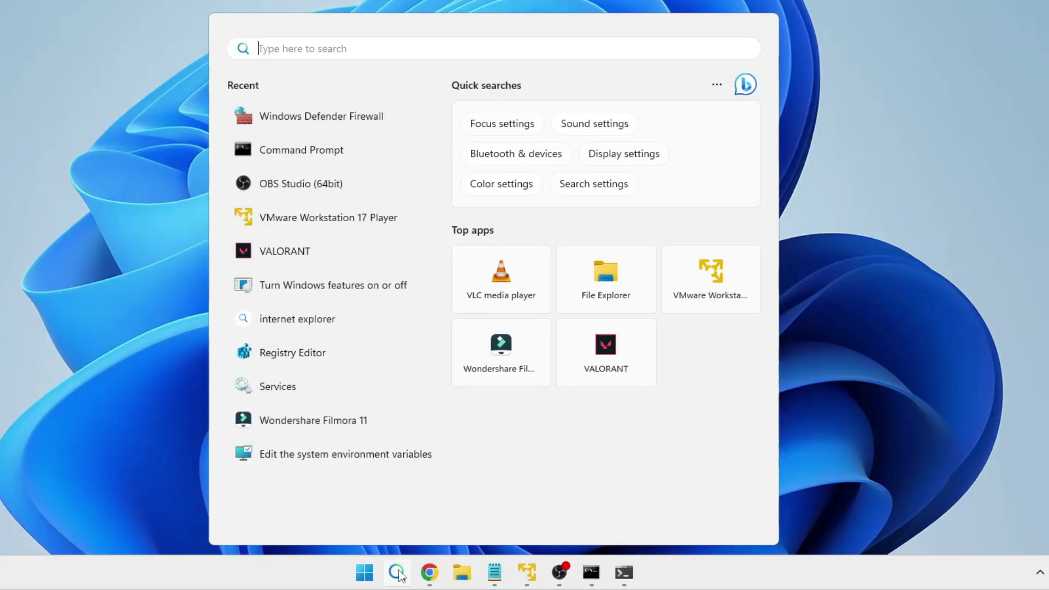
pyautogui.write('game mode')
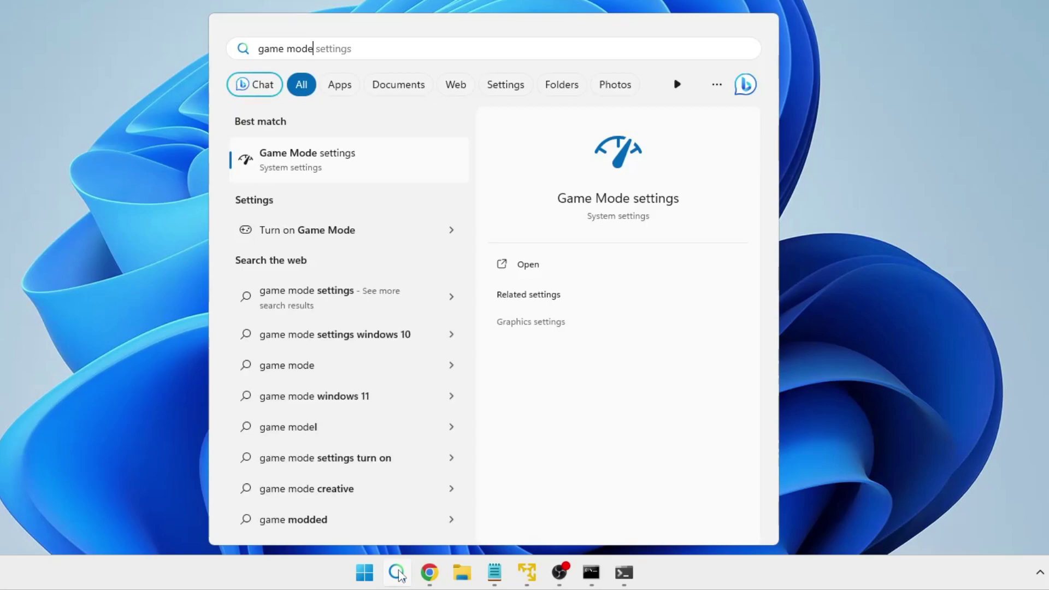
pyautogui.click(313, 166)
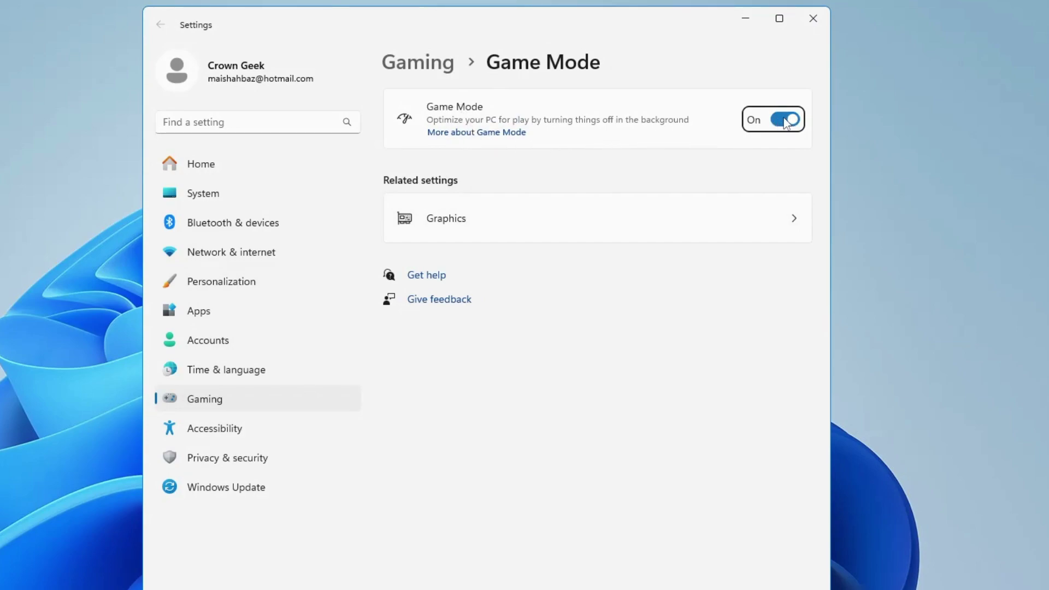
# Search the settings for "game bar", view the Xbox Game Bar page, and close Settings.
pyautogui.click(263, 122)
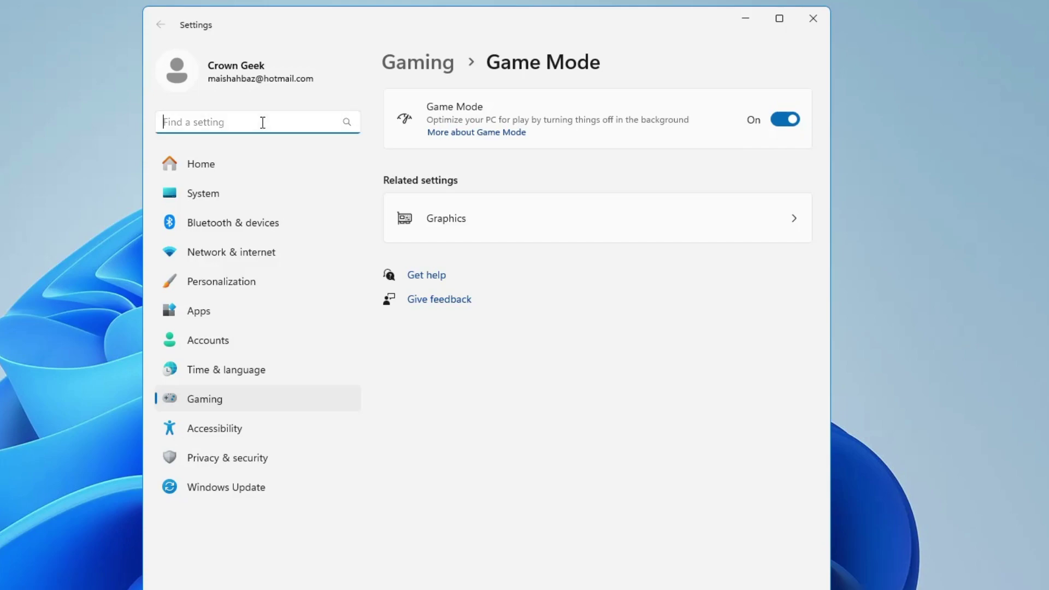
pyautogui.write('game bar')
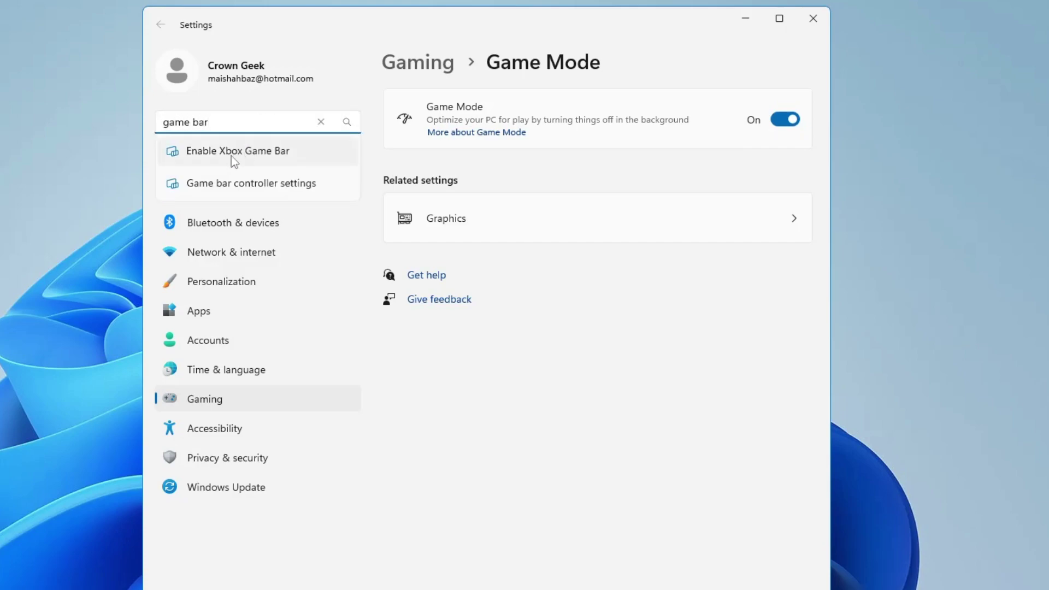
pyautogui.click(267, 157)
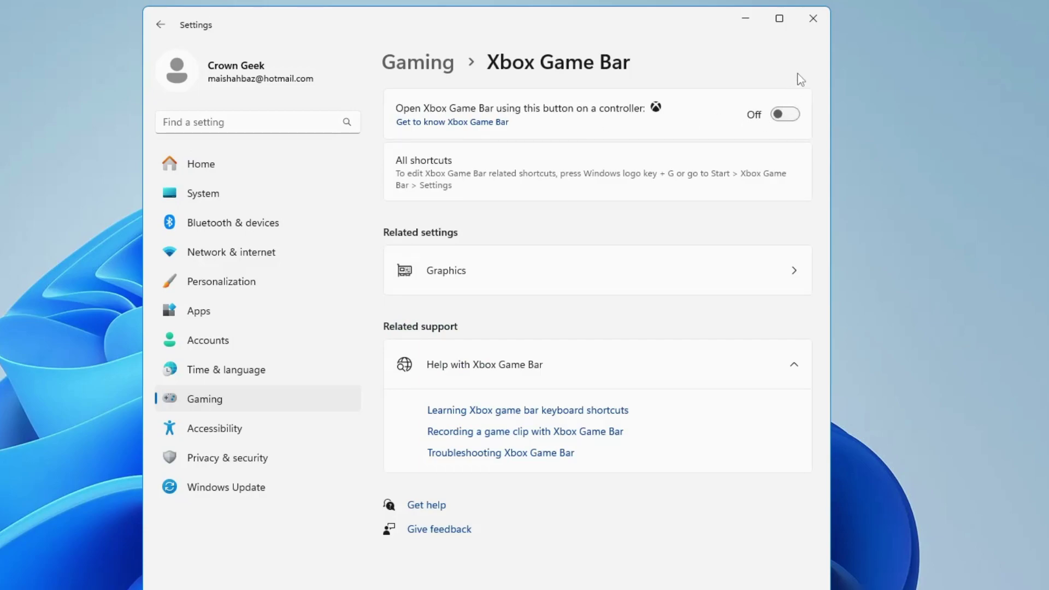
pyautogui.click(811, 14)
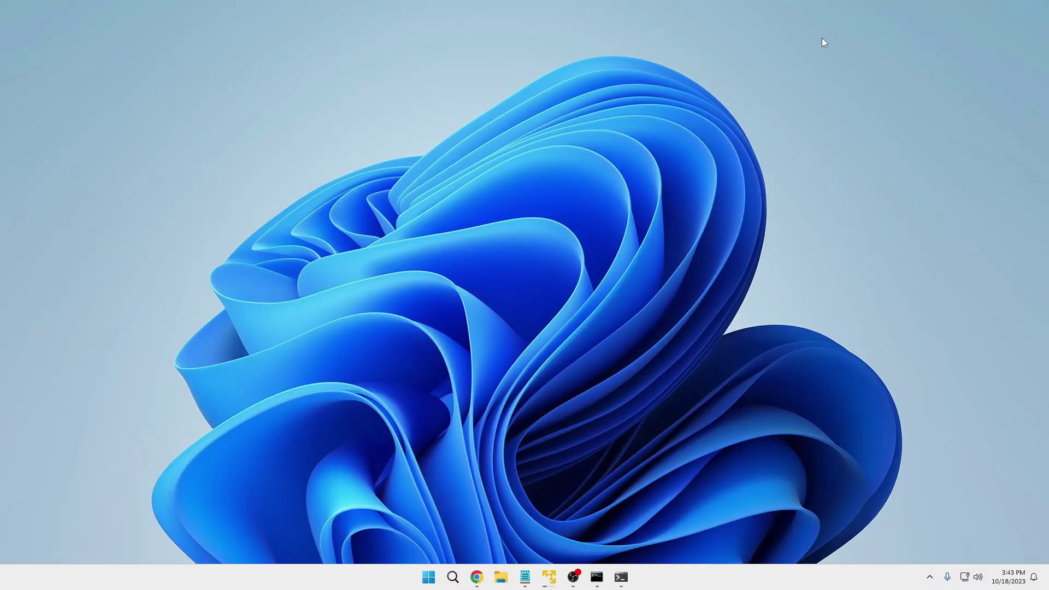
# Open Command Prompt as administrator and move its window toward the middle of the desktop.
pyautogui.click(455, 580)
pyautogui.write('cmd')
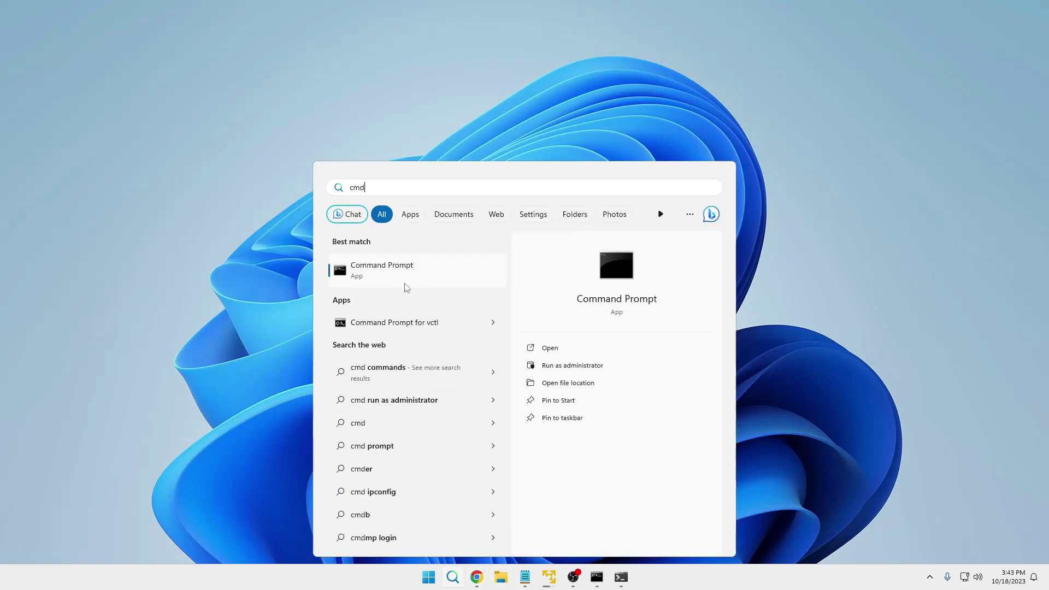
pyautogui.rightClick(397, 268)
pyautogui.click(426, 282)
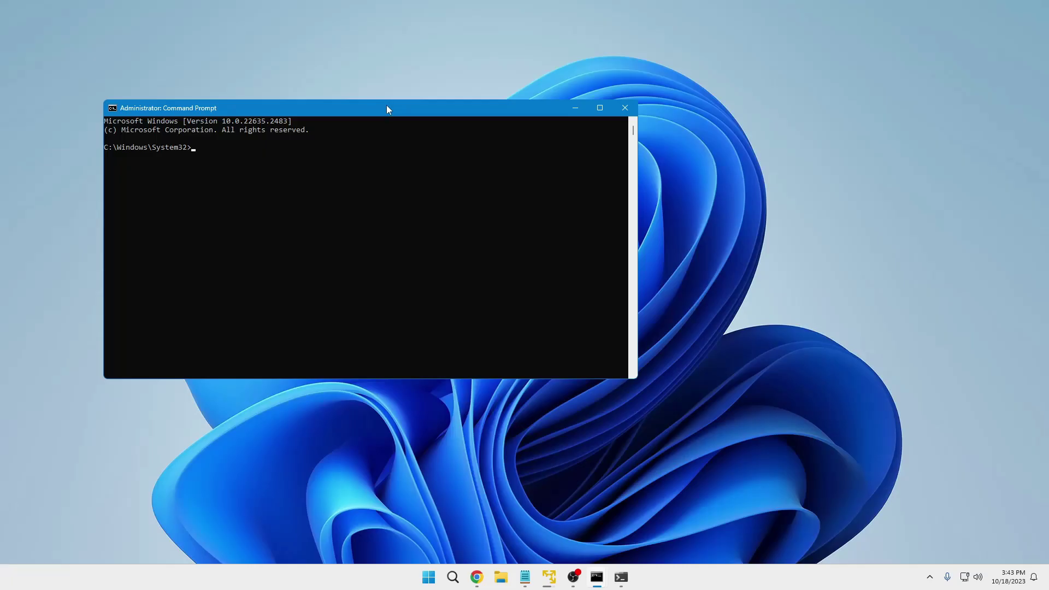
pyautogui.moveTo(386, 105); pyautogui.dragTo(636, 160)
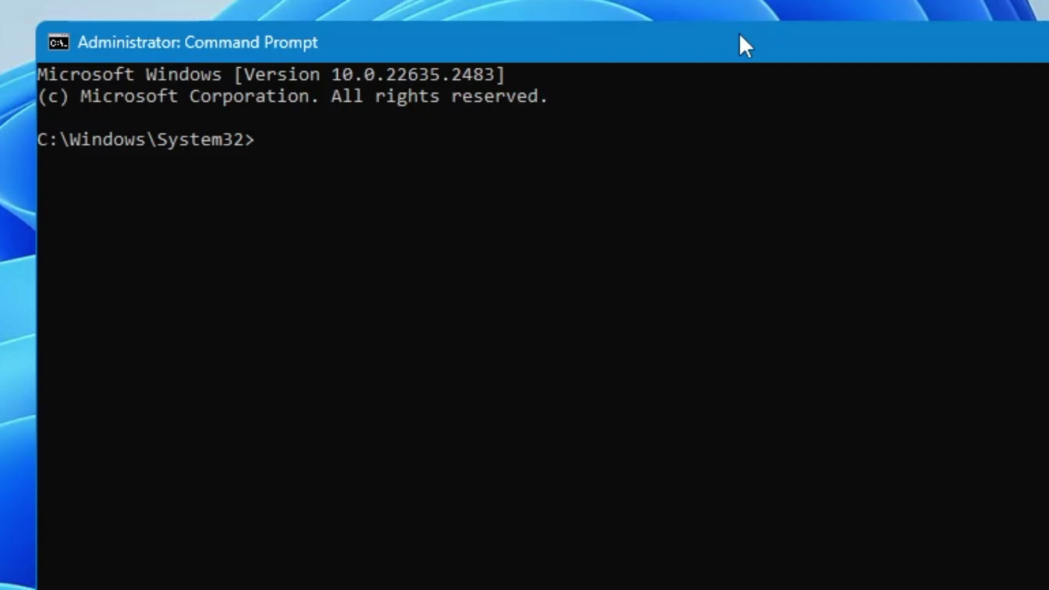
# Flush the DNS resolver cache with ipconfig /flushdns.
pyautogui.write('ipcofnig')
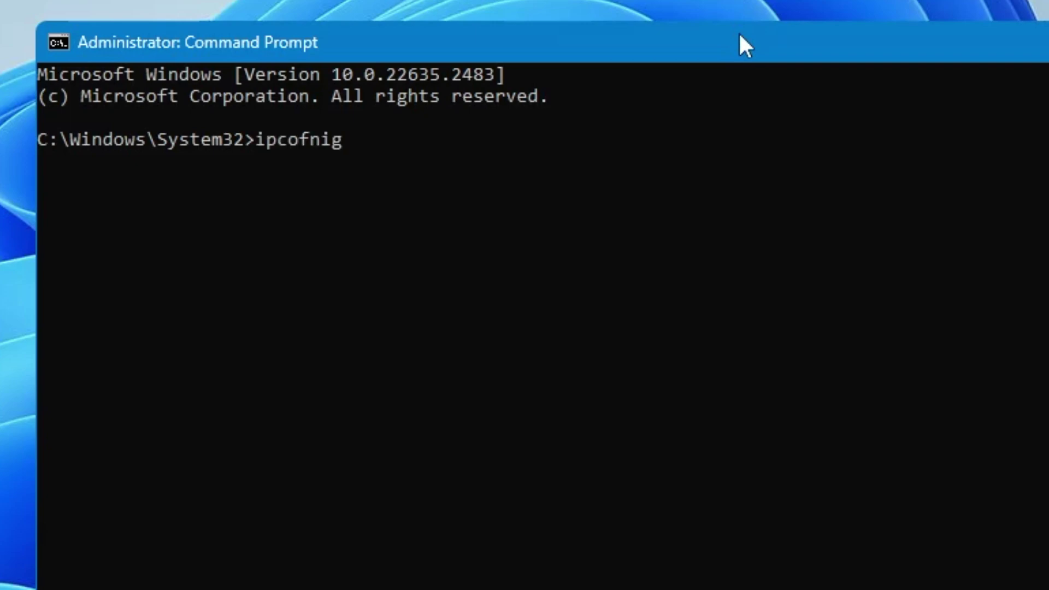
pyautogui.press('BackSpace')
pyautogui.press('BackSpace')
pyautogui.press('BackSpace')
pyautogui.press('BackSpace')
pyautogui.press('BackSpace')
pyautogui.press('BackSpace')
pyautogui.write('onfiu')
pyautogui.press('BackSpace')
pyautogui.write('g /flus')
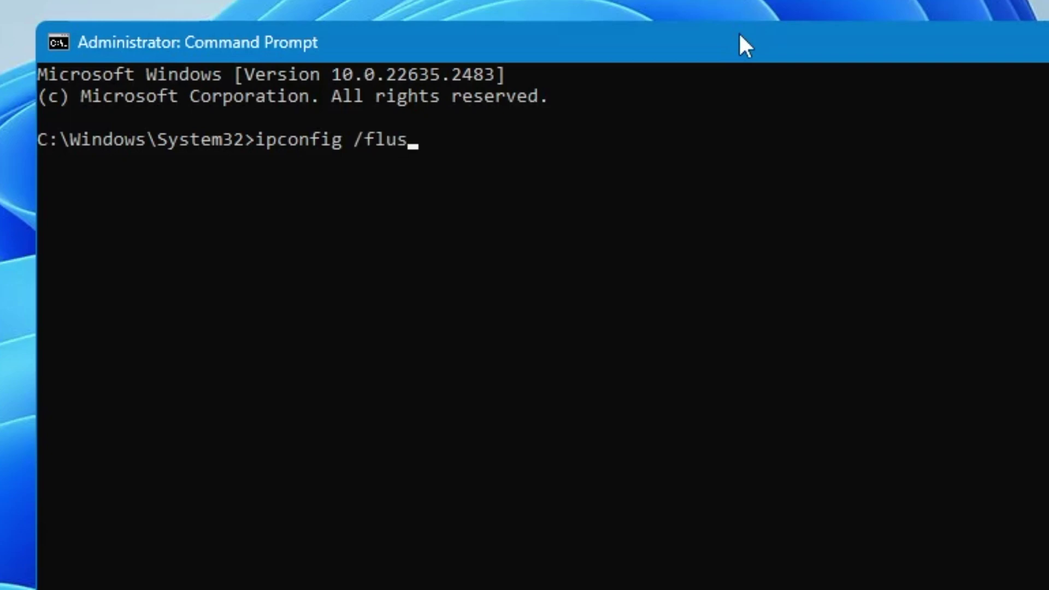
pyautogui.write('hdns')
pyautogui.press('Return')
# Re-register the computer's DNS records with ipconfig /registerdns.
pyautogui.write('ipconfig')
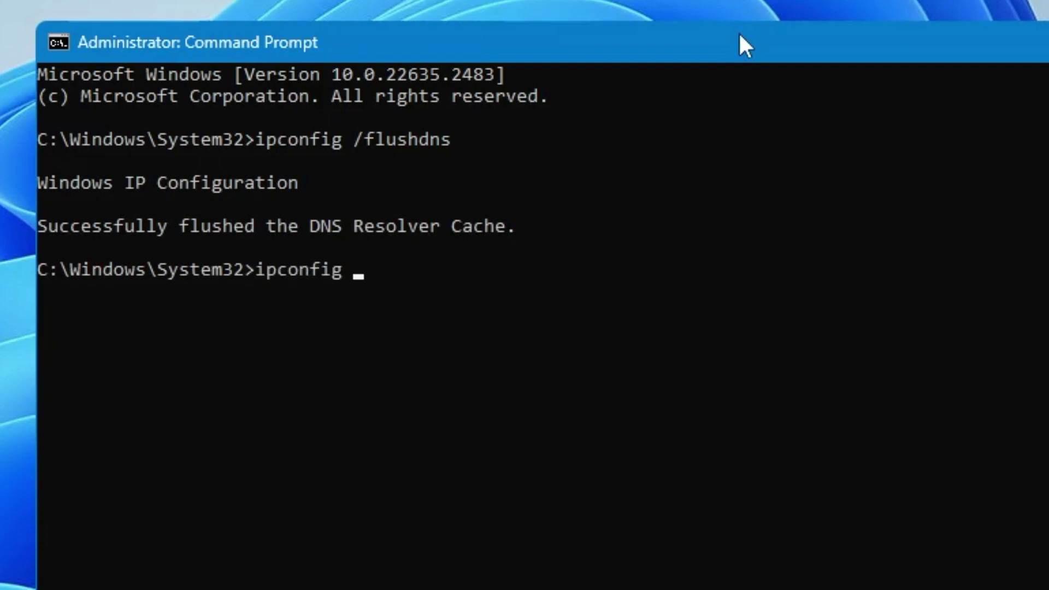
pyautogui.write(' /registerdns')
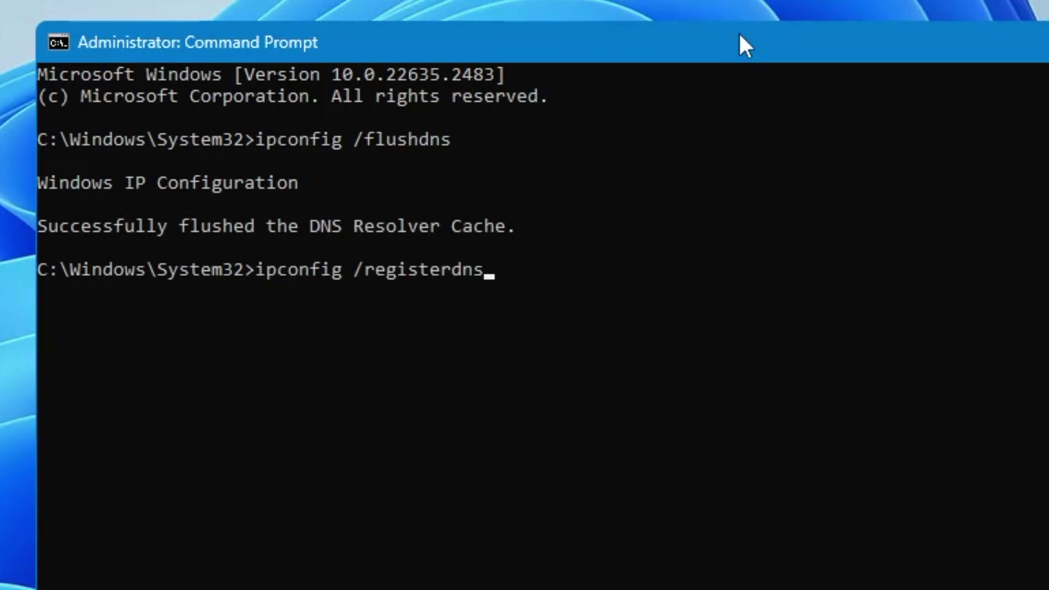
pyautogui.press('Return')
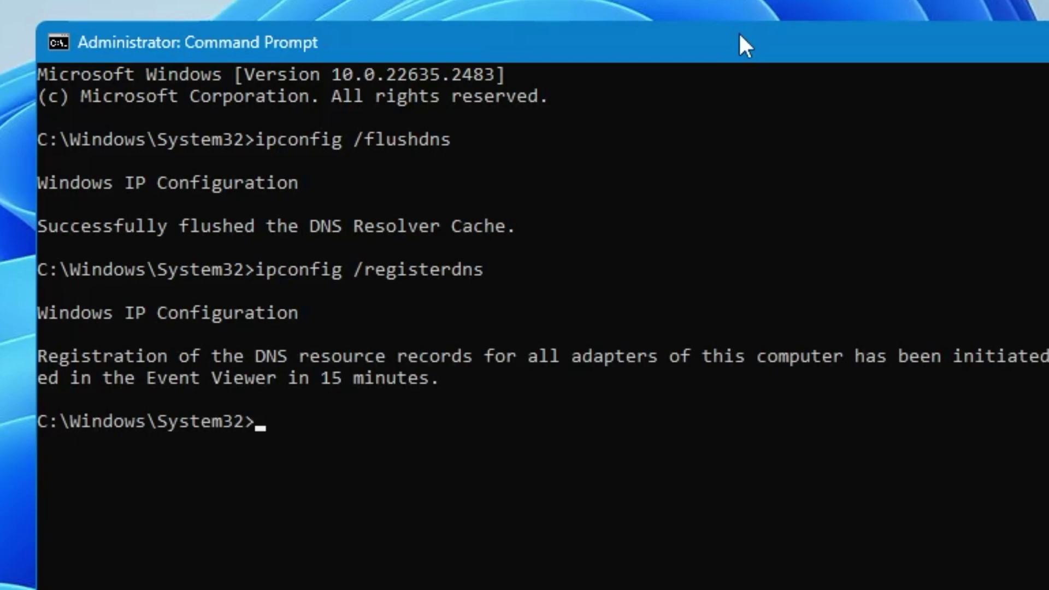
# Release the current IP configuration with ipconfig /release.
pyautogui.write('ipconf')
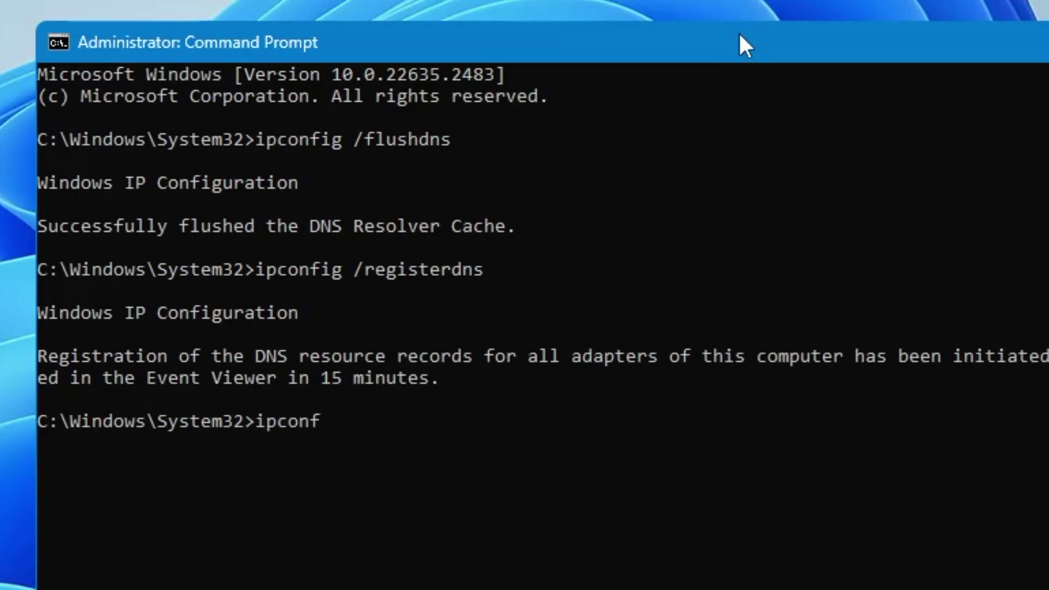
pyautogui.write('ig /release')
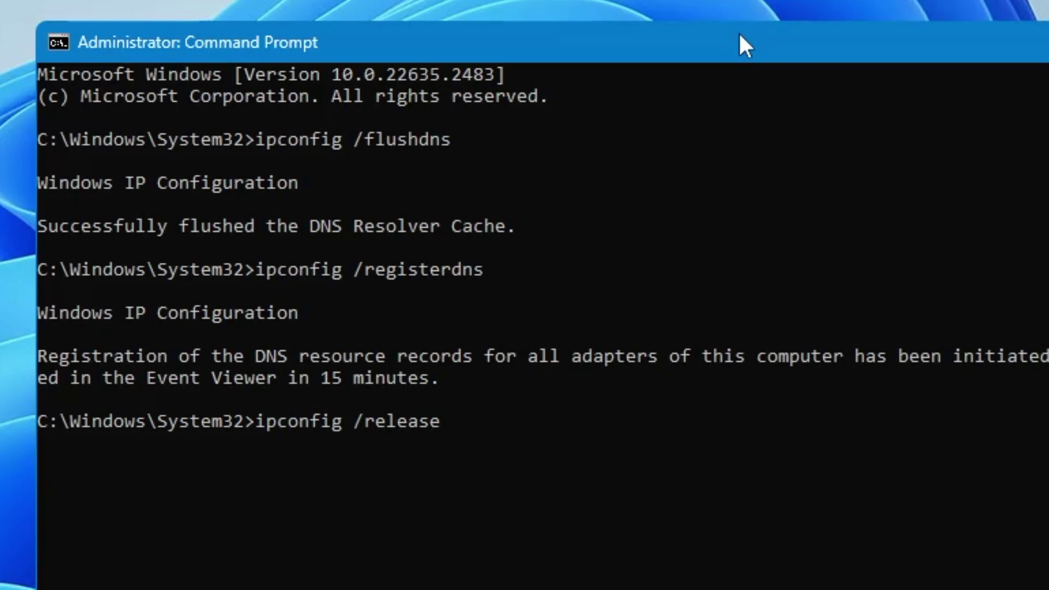
pyautogui.press('Return')
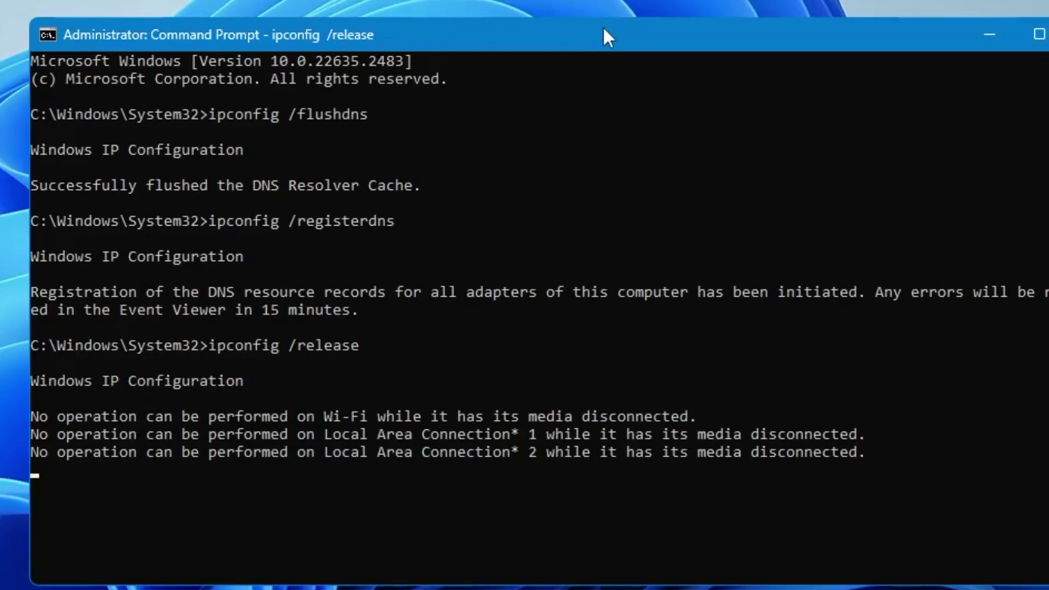
# Run ipconfig /renew to renew the IP configuration, and interrupt the running command.
pyautogui.write('ipconf')
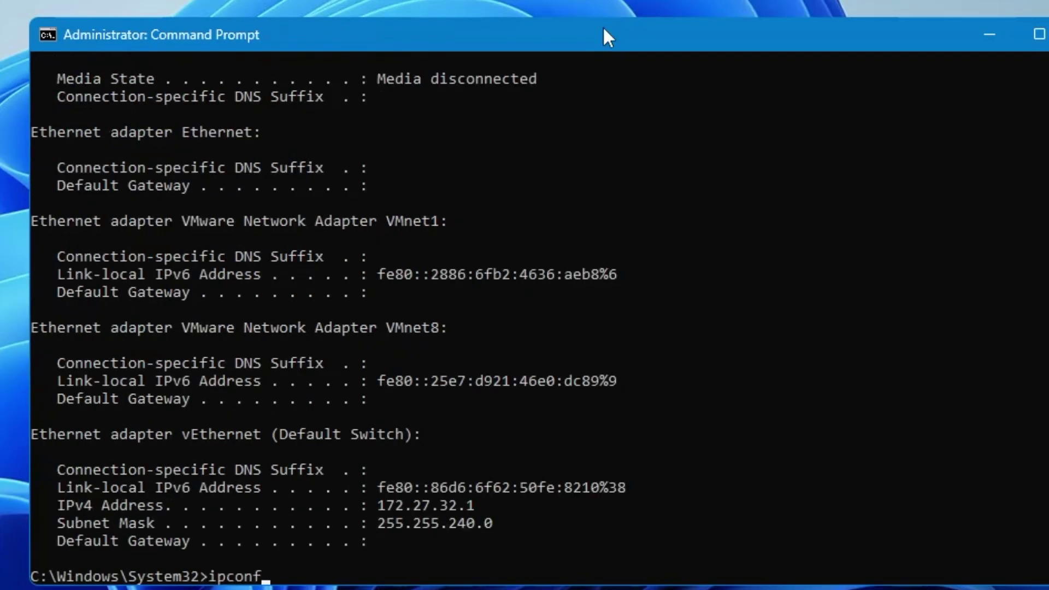
pyautogui.write('ig /renew')
pyautogui.press('Return')
pyautogui.scroll(-2, 641, 115)
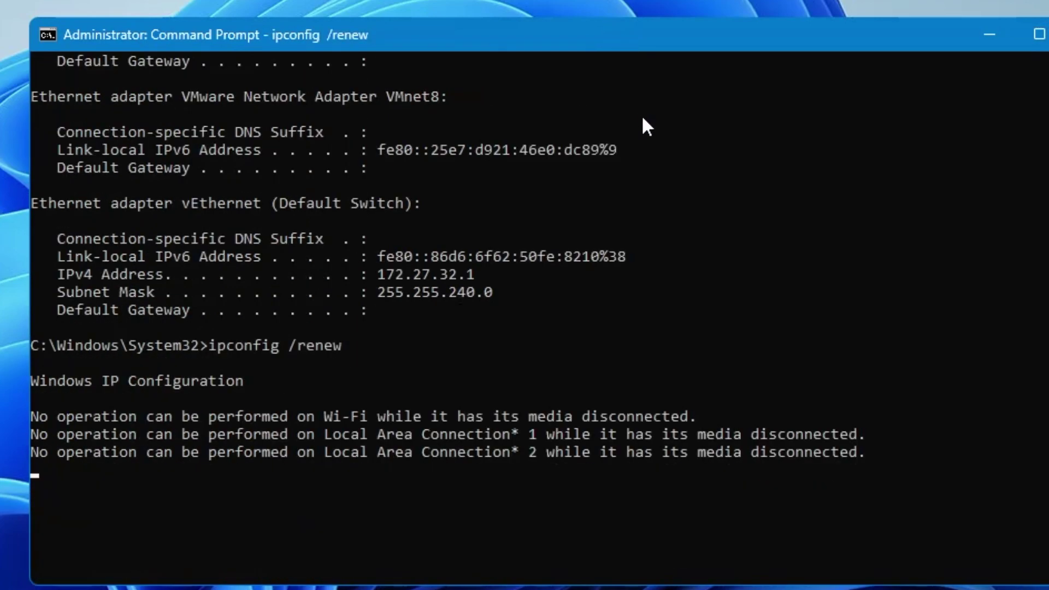
pyautogui.hotkey('ctrl', 'c')
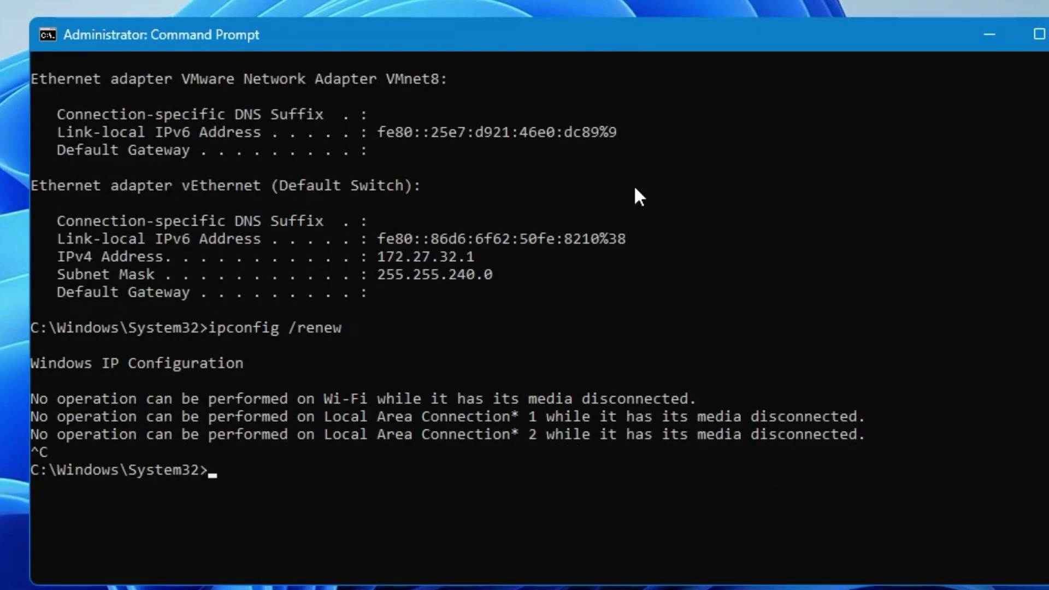
# Reset the Winsock catalog with netsh winsock reset and dismiss the Removable Devices hint.
pyautogui.write('netsh winsock reset')
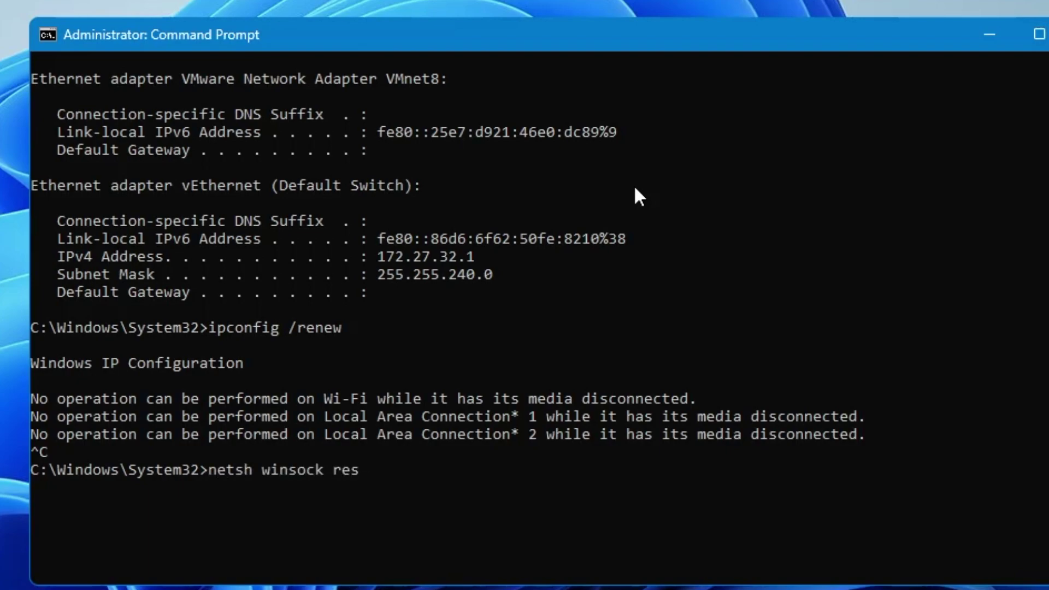
pyautogui.press('Return')
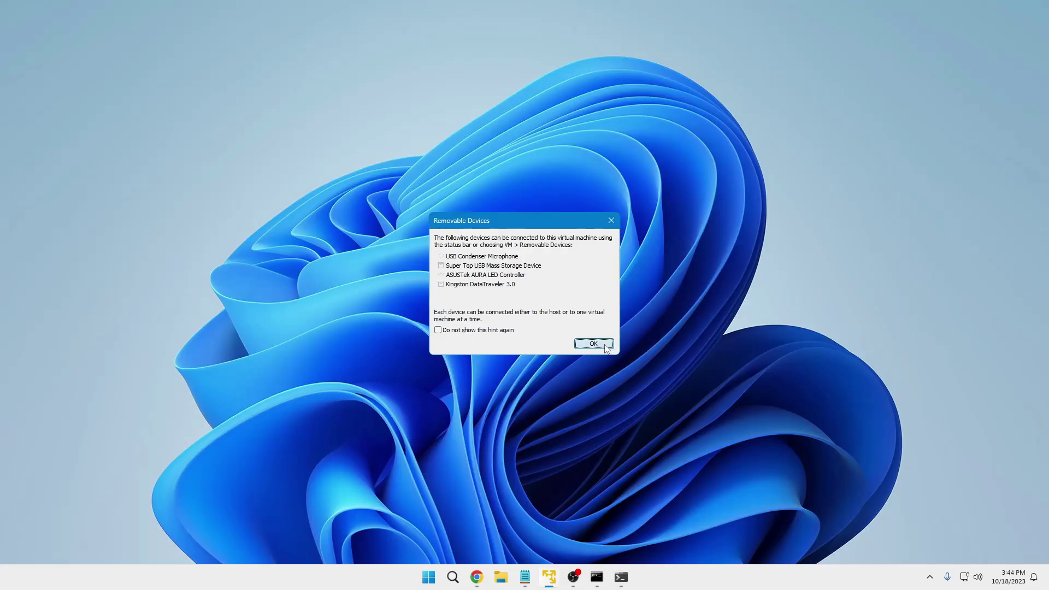
pyautogui.click(593, 344)
# Open Task Manager, look through the running processes, and bring up the options for the Microsoft account service host.
pyautogui.rightClick(440, 577)
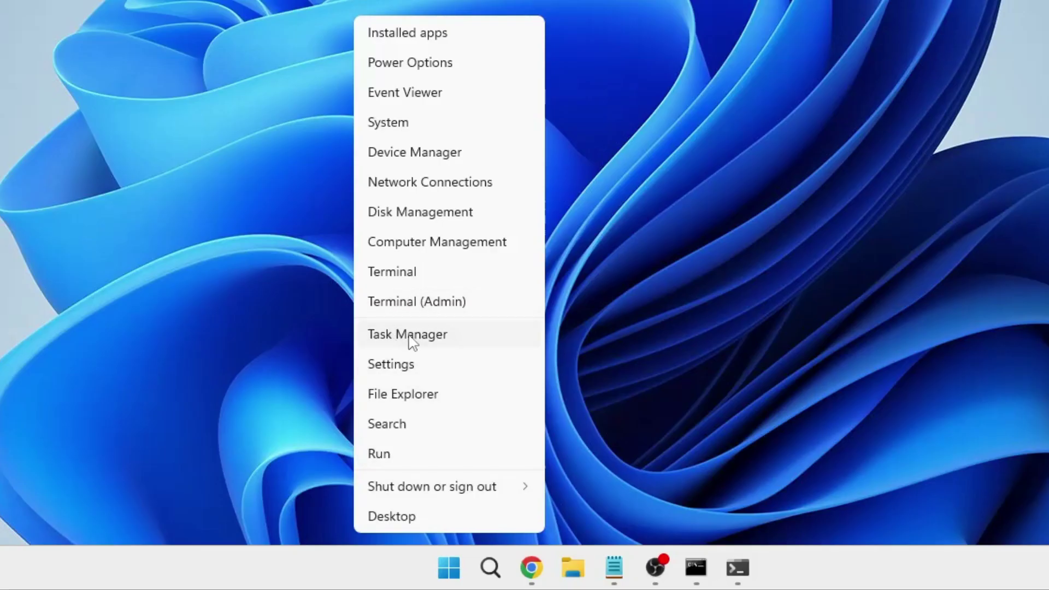
pyautogui.click(409, 334)
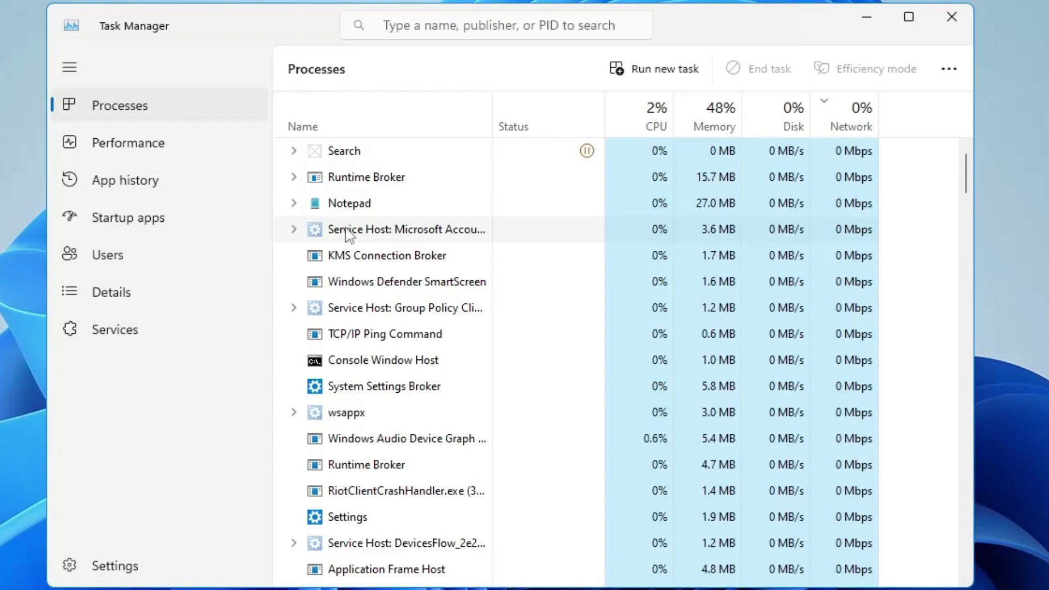
pyautogui.scroll(-1, 415, 322)
pyautogui.scroll(1, 394, 337)
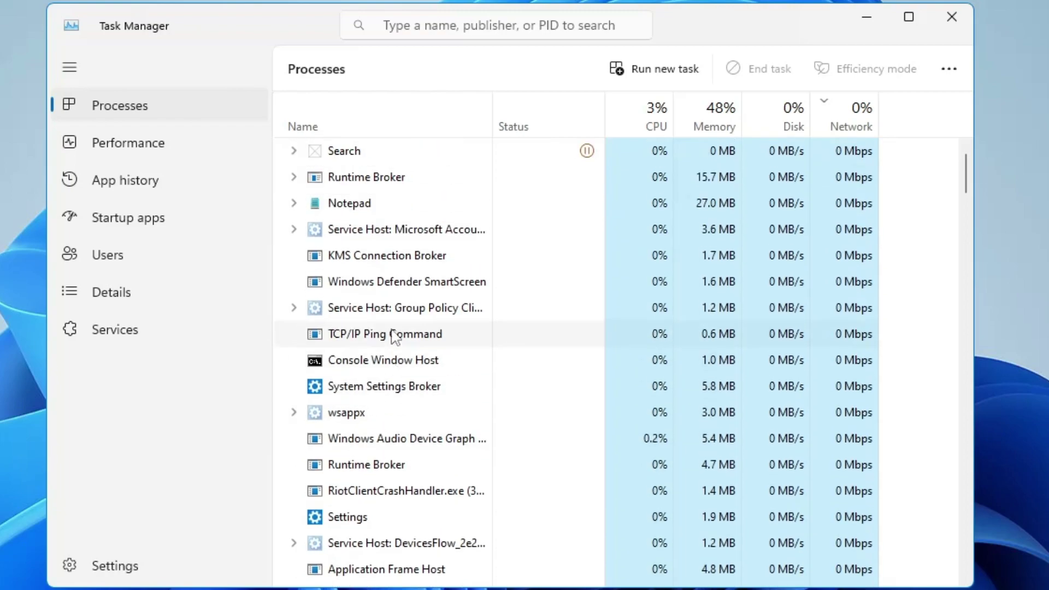
pyautogui.rightClick(369, 231)
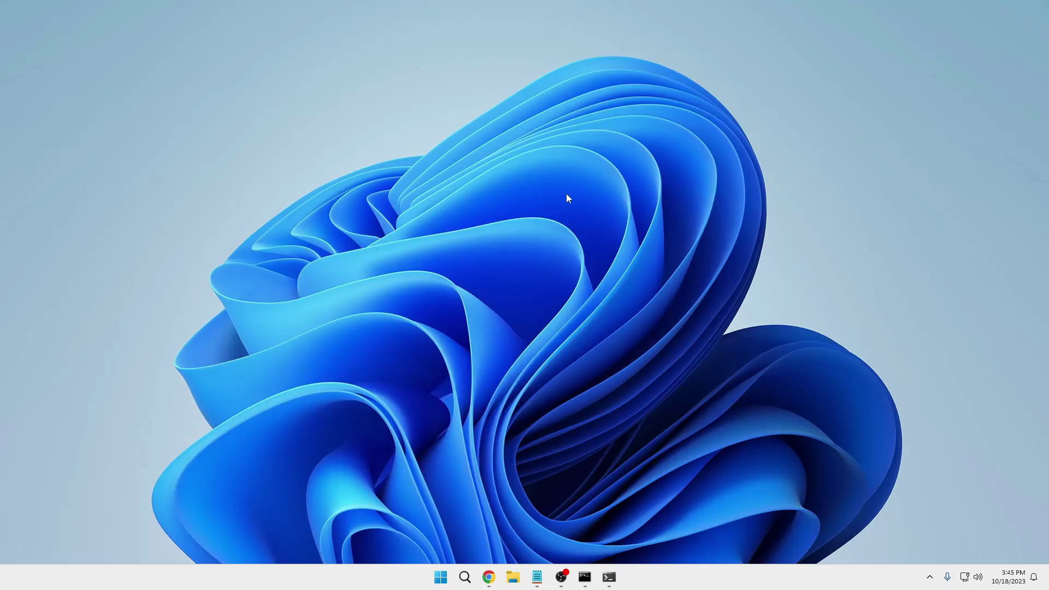
# Open Device Manager and expand the network adapters to locate the Intel Wi-Fi and Realtek Ethernet devices.
pyautogui.rightClick(440, 576)
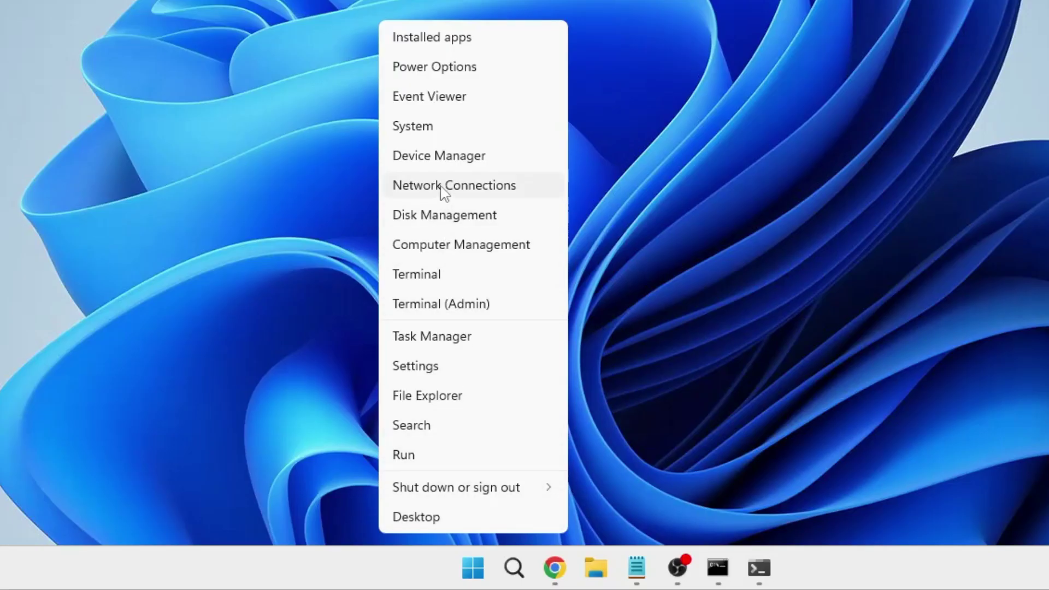
pyautogui.click(430, 156)
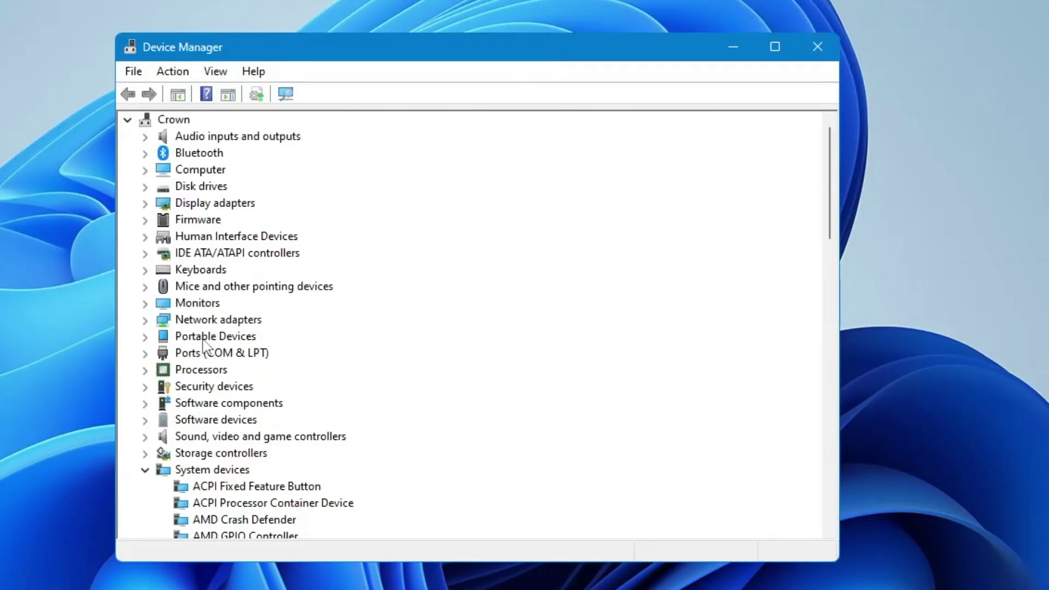
pyautogui.doubleClick(224, 322)
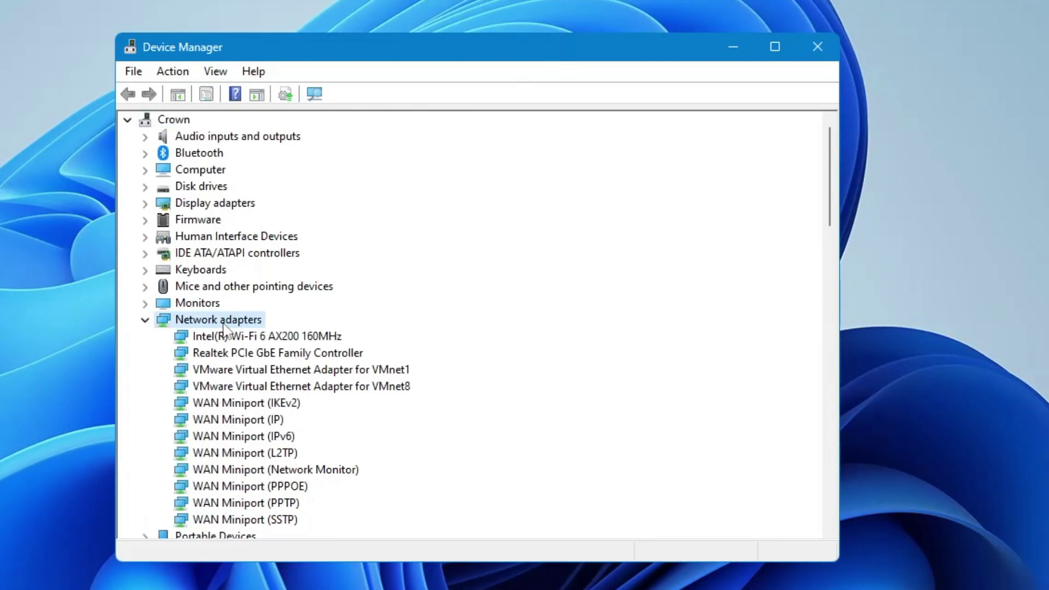
pyautogui.click(226, 334)
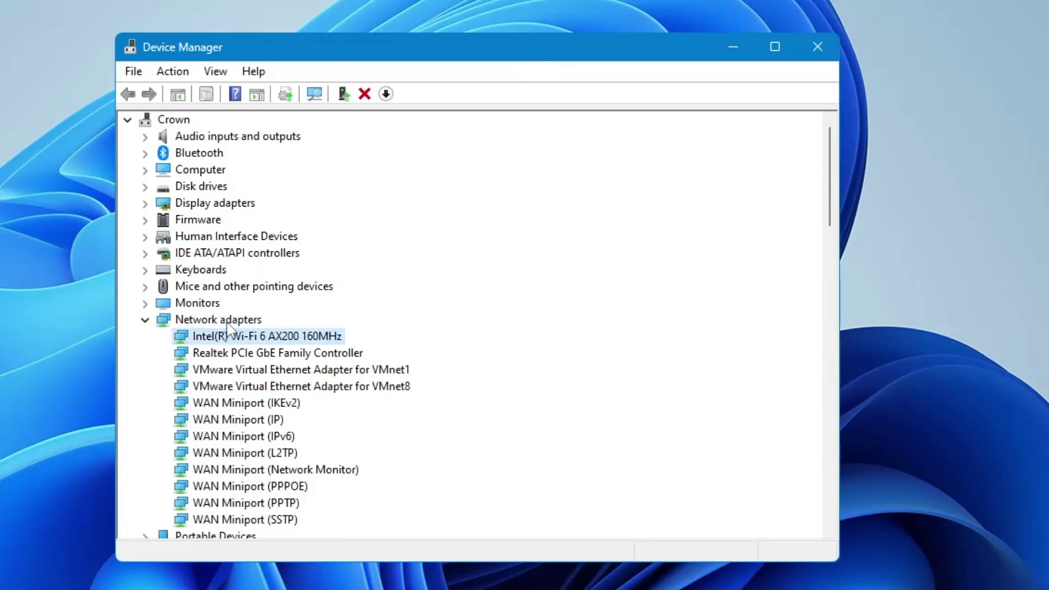
pyautogui.click(253, 355)
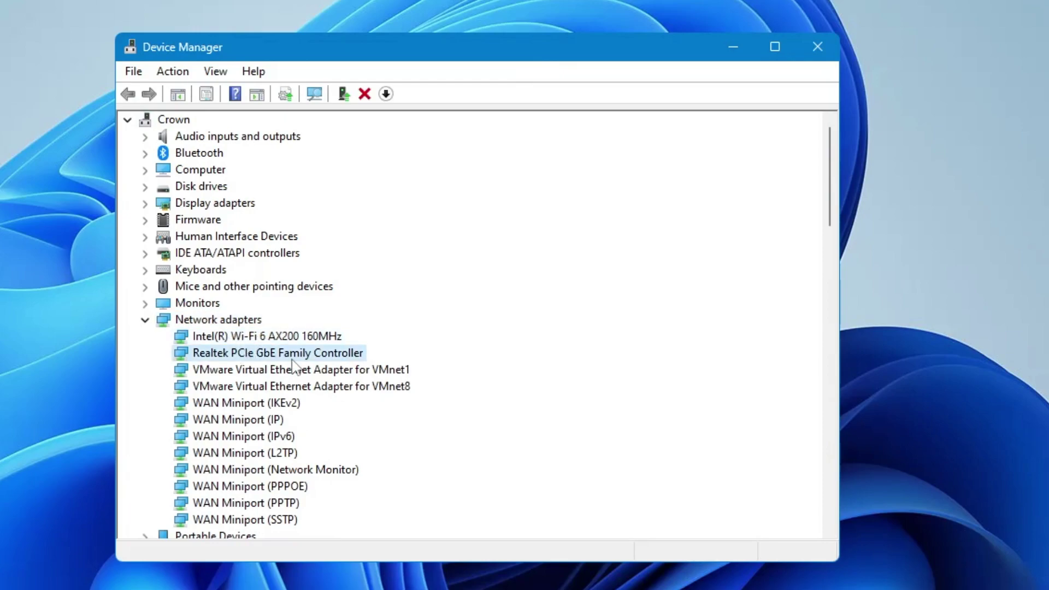
# Run an automatic driver search for the Intel(R) Wi-Fi 6 AX200 160MHz adapter and close the update wizard.
pyautogui.click(273, 338)
pyautogui.rightClick(276, 339)
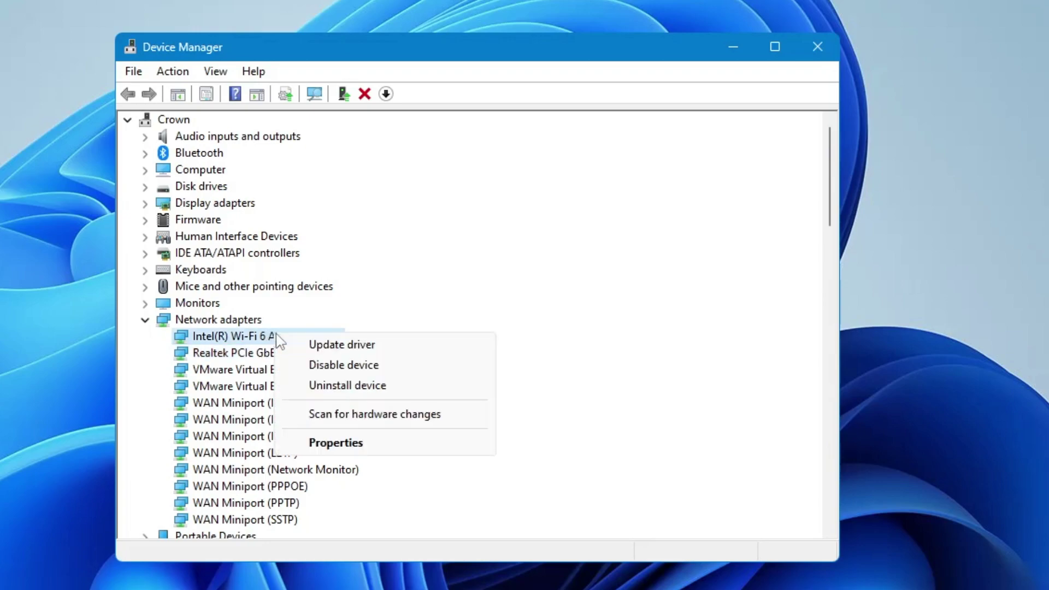
pyautogui.click(320, 346)
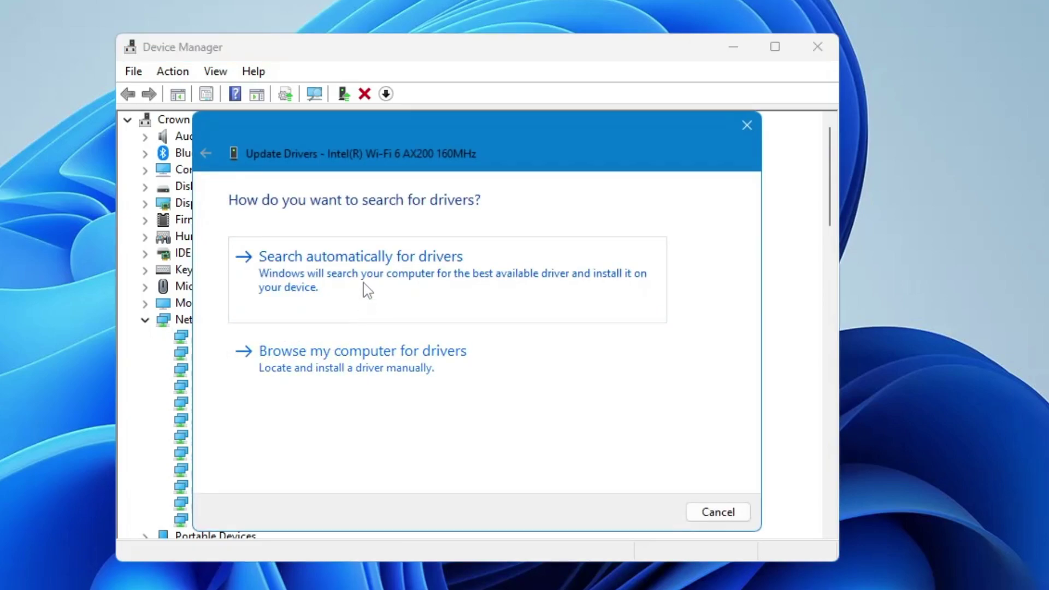
pyautogui.click(385, 267)
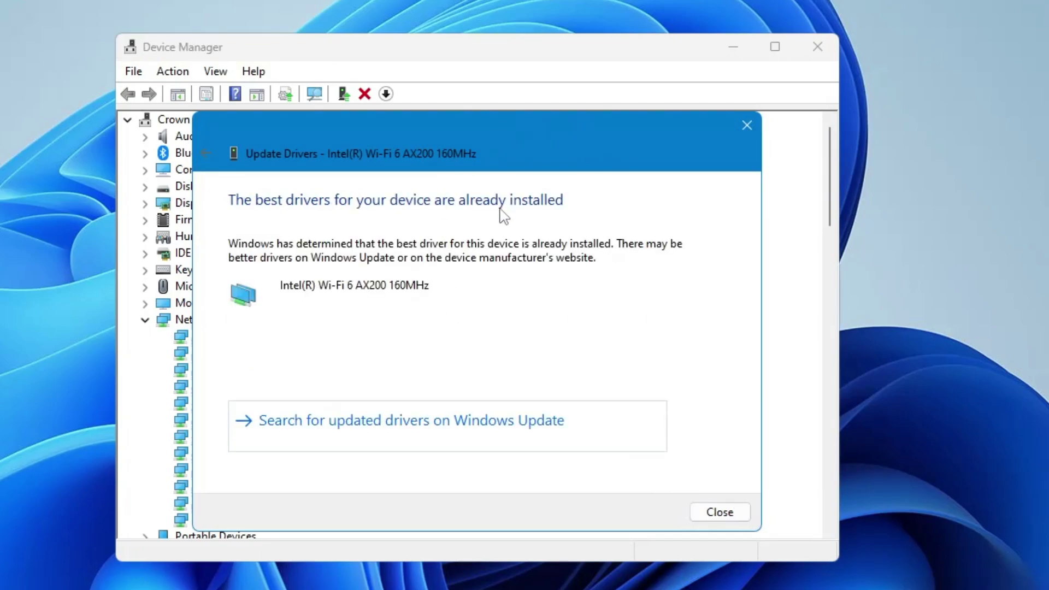
pyautogui.click(729, 511)
# Run an automatic driver search for the Realtek PCIe GbE Family Controller, then close the wizard and Device Manager.
pyautogui.click(260, 354)
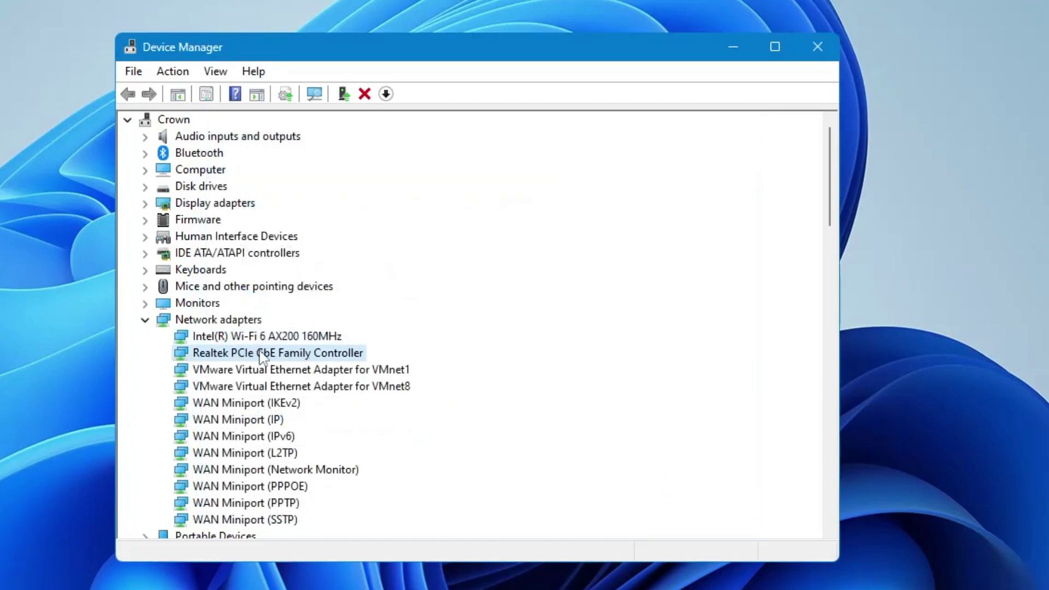
pyautogui.rightClick(294, 355)
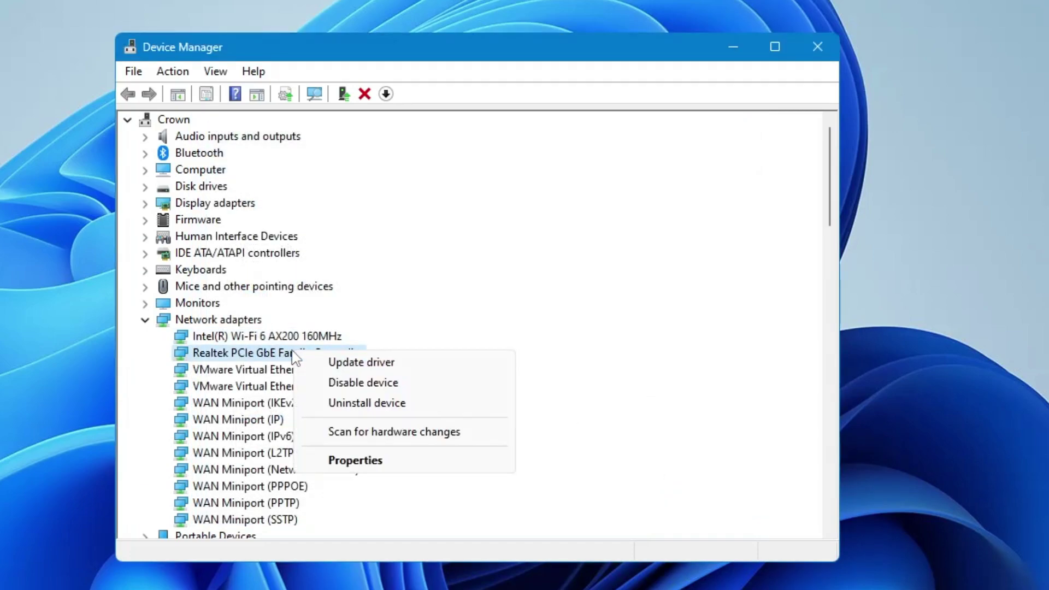
pyautogui.click(343, 363)
pyautogui.click(388, 274)
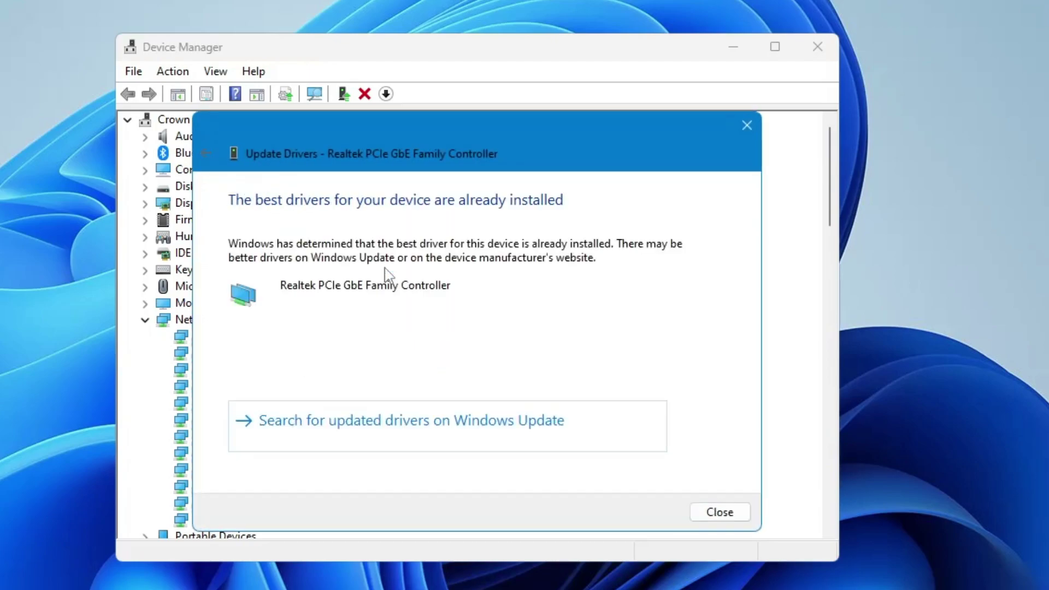
pyautogui.click(710, 516)
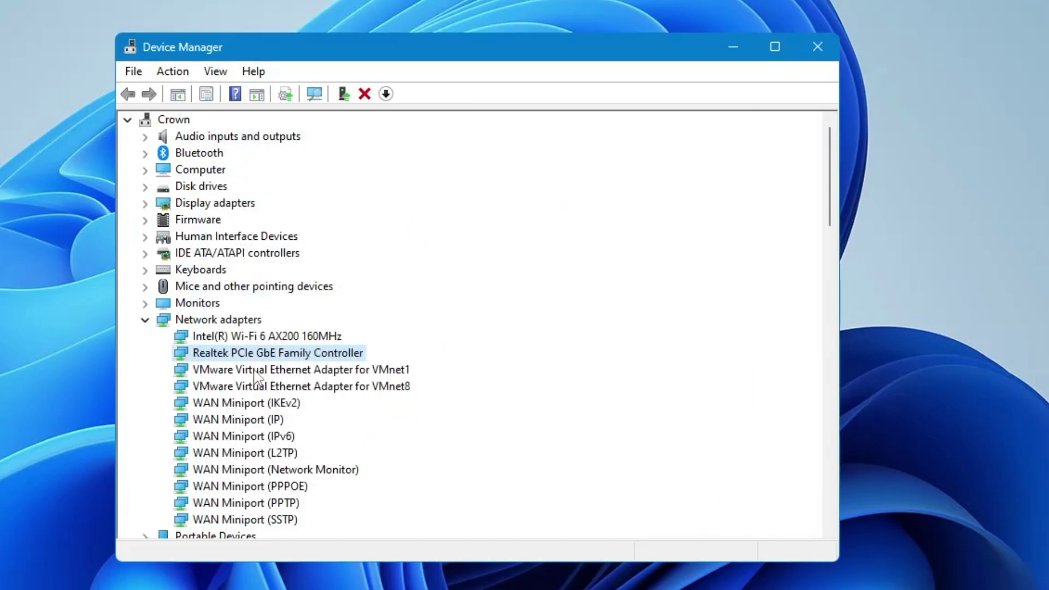
pyautogui.click(816, 46)
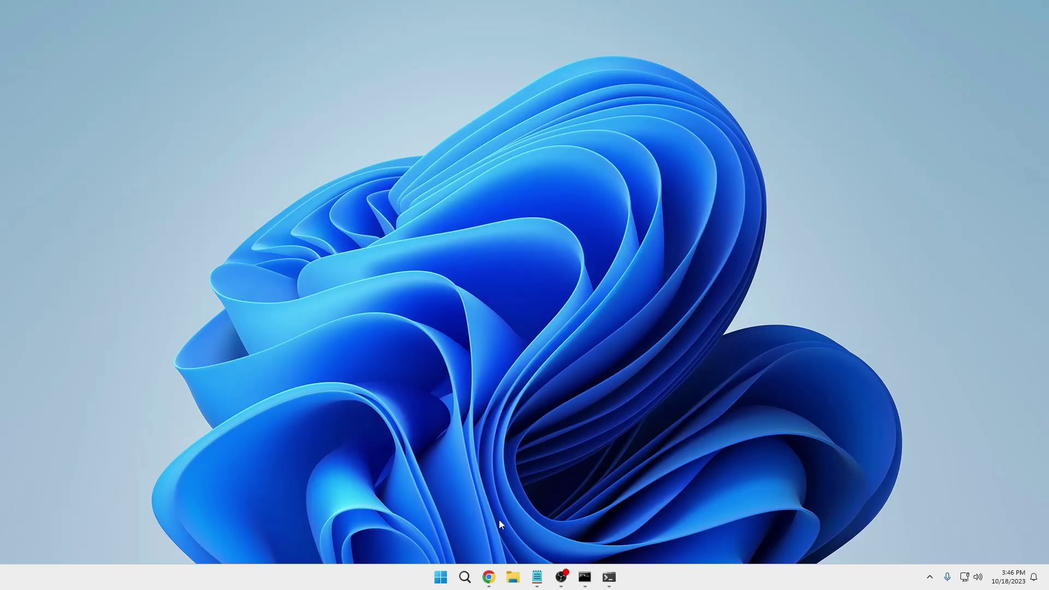
# Open the Network Connections window by searching for ncpa.cpl.
pyautogui.click(464, 576)
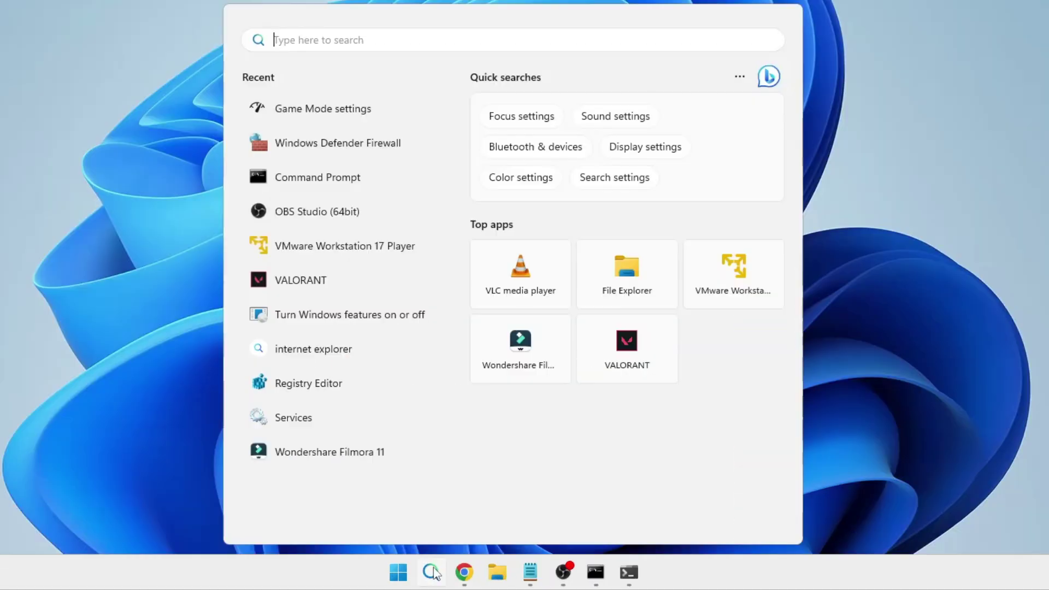
pyautogui.write('ncpa.cp')
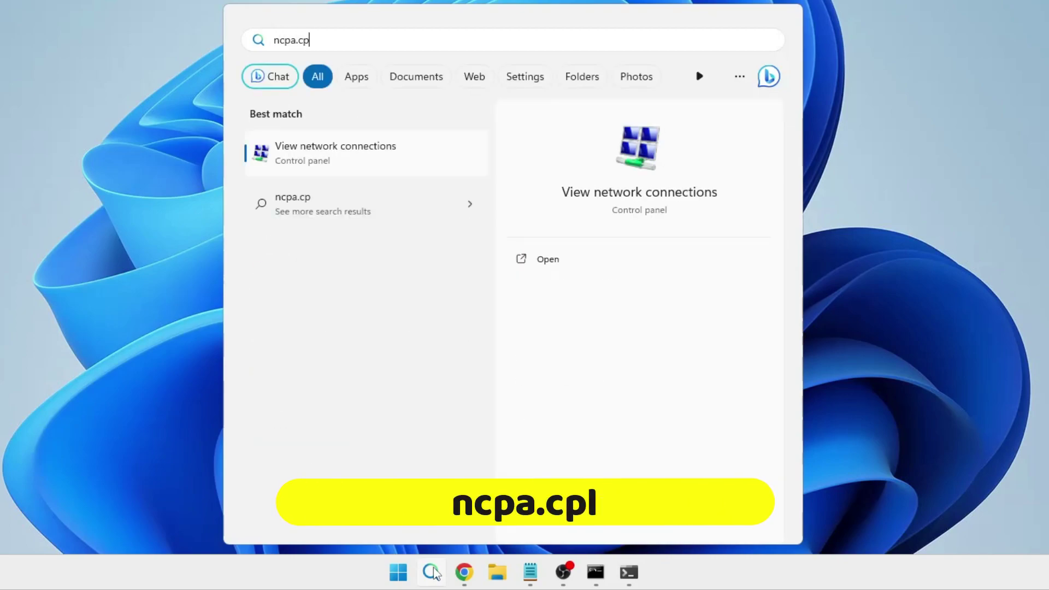
pyautogui.write('l')
pyautogui.press('Return')
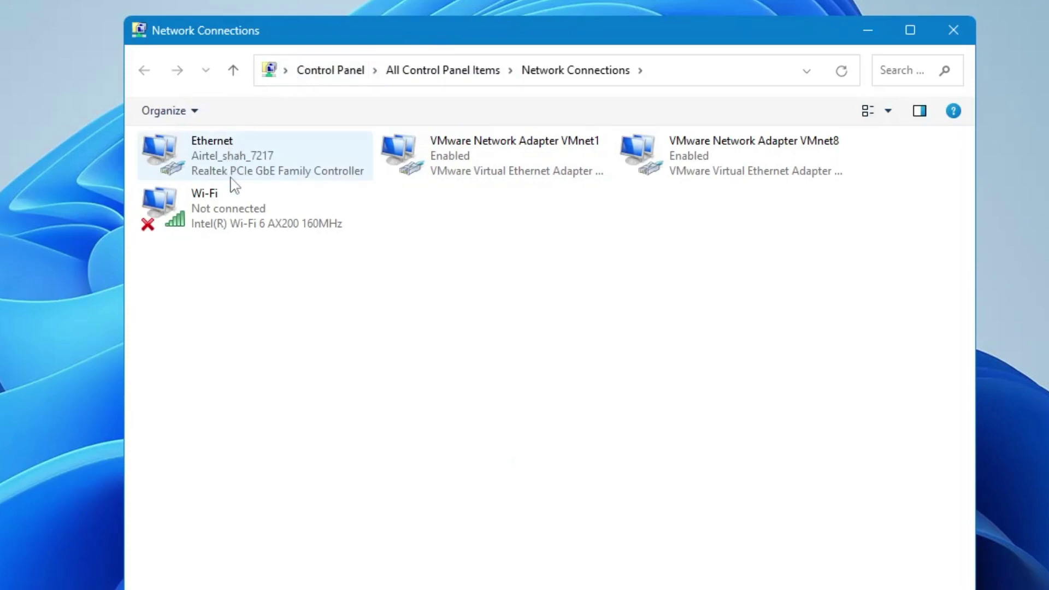
# Review the manual DNS server addresses in the Ethernet connection's Internet Protocol Version 4 (TCP/IPv4) properties and accept the dialog.
pyautogui.rightClick(235, 145)
pyautogui.click(288, 328)
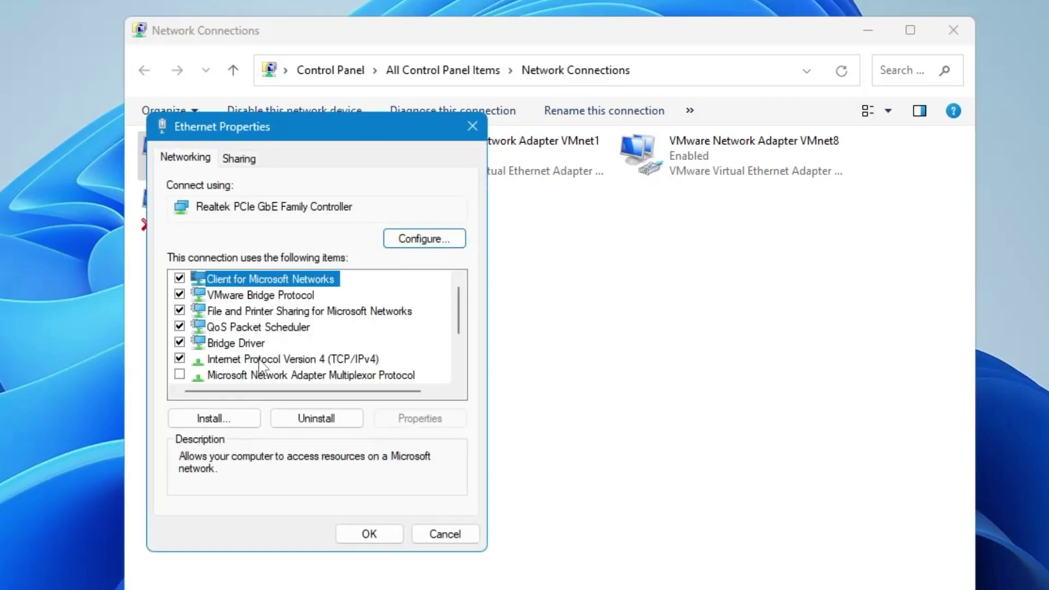
pyautogui.click(314, 360)
pyautogui.doubleClick(311, 360)
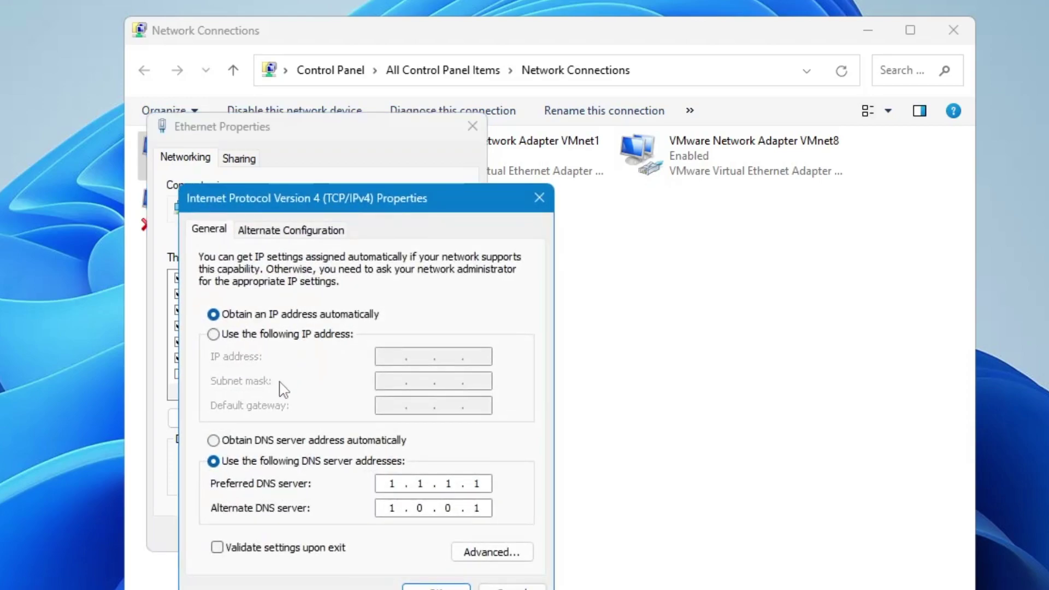
pyautogui.press('Tab')
pyautogui.click(427, 587)
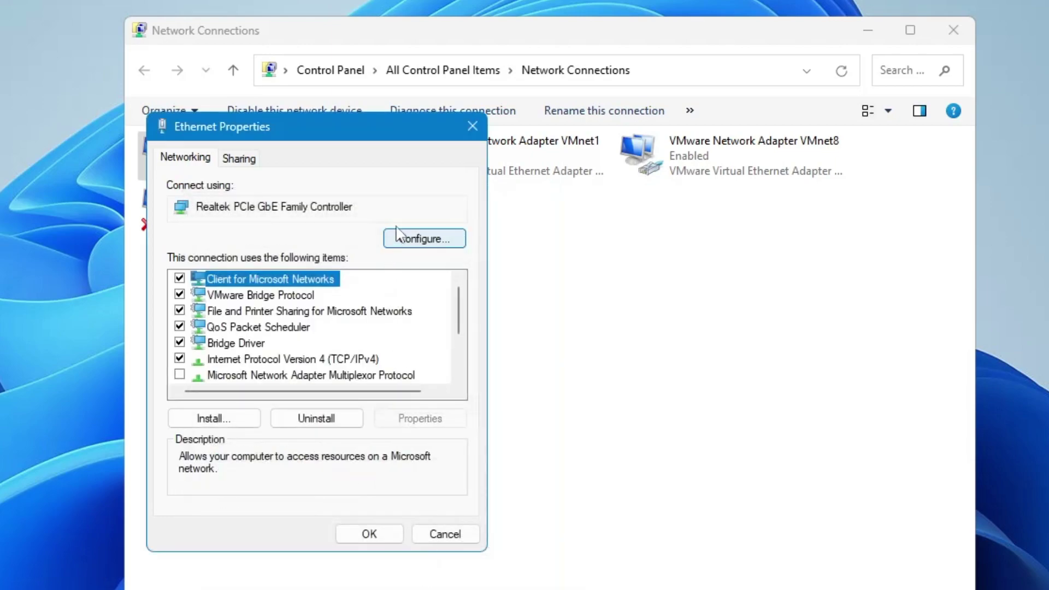
# Open the Ethernet adapter's configuration, discarding pending connection changes, and check its power-saving options.
pyautogui.click(426, 241)
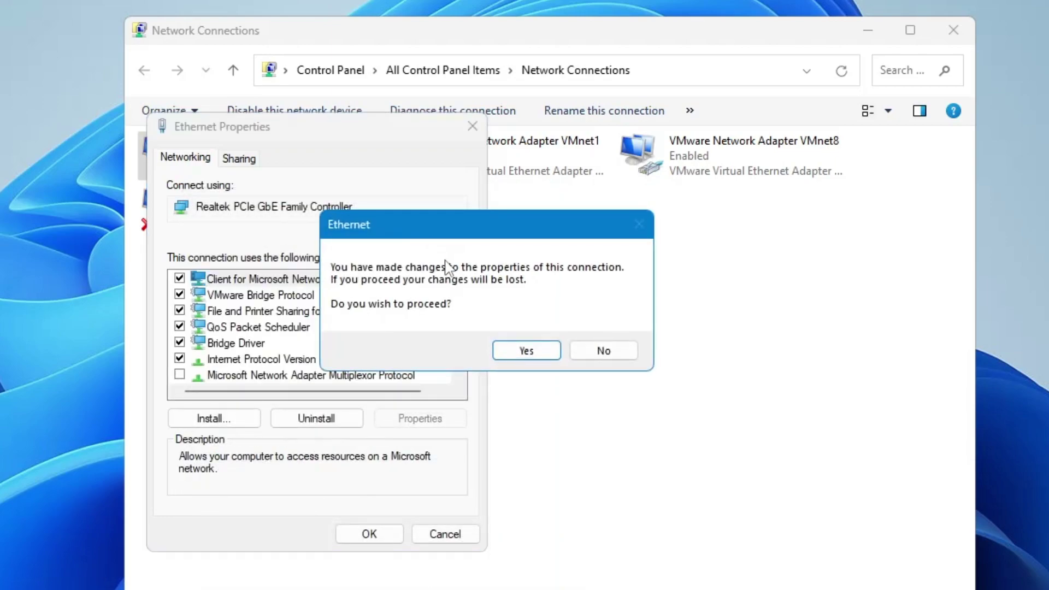
pyautogui.click(520, 353)
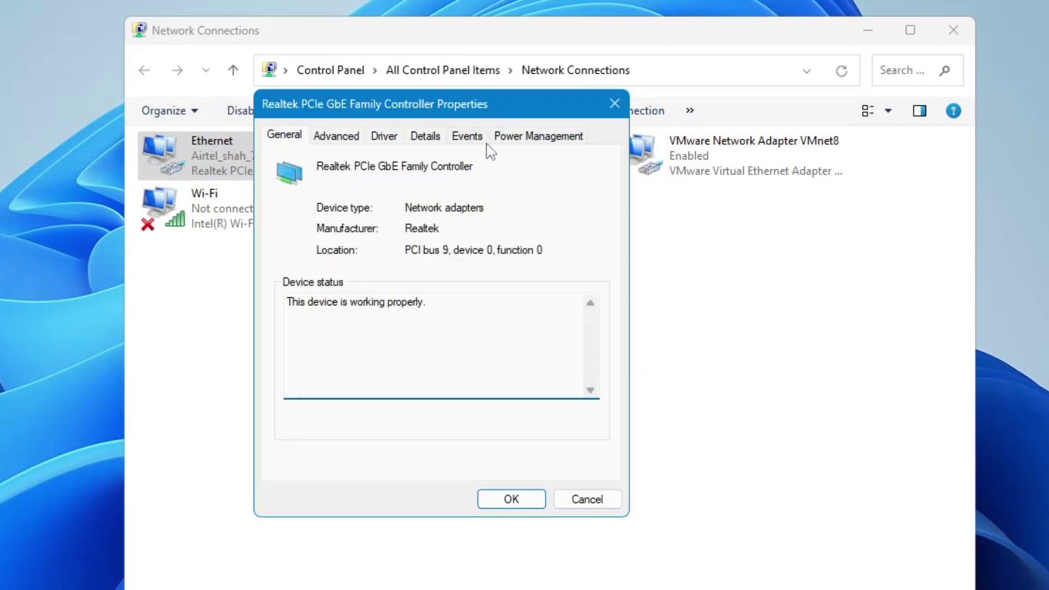
pyautogui.click(528, 139)
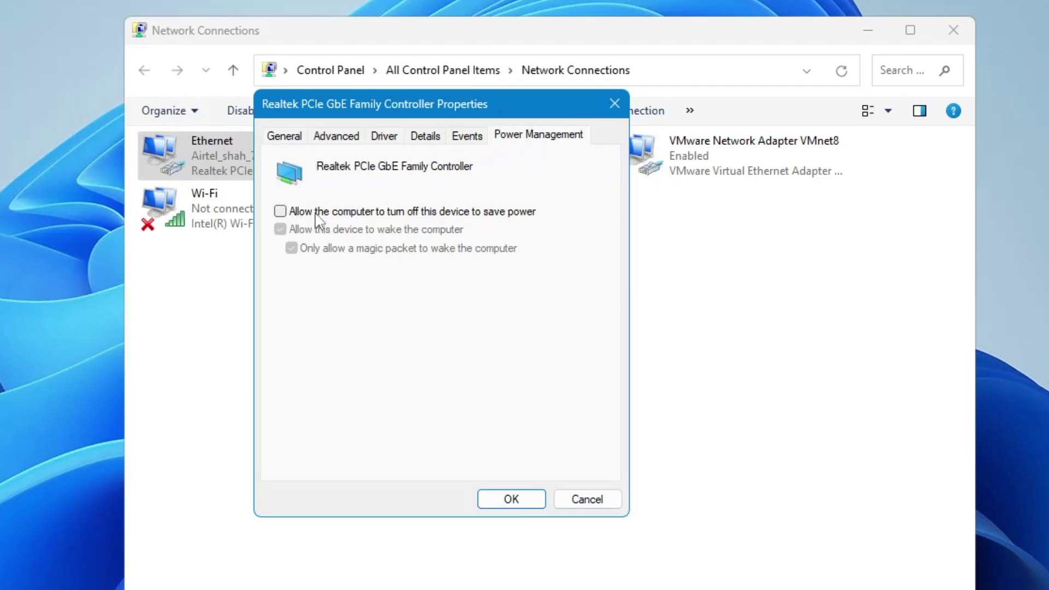
# Keep the Ethernet adapter's advanced Speed & Duplex property at 100 Mbps Full Duplex, accept the settings and close Network Connections.
pyautogui.click(330, 137)
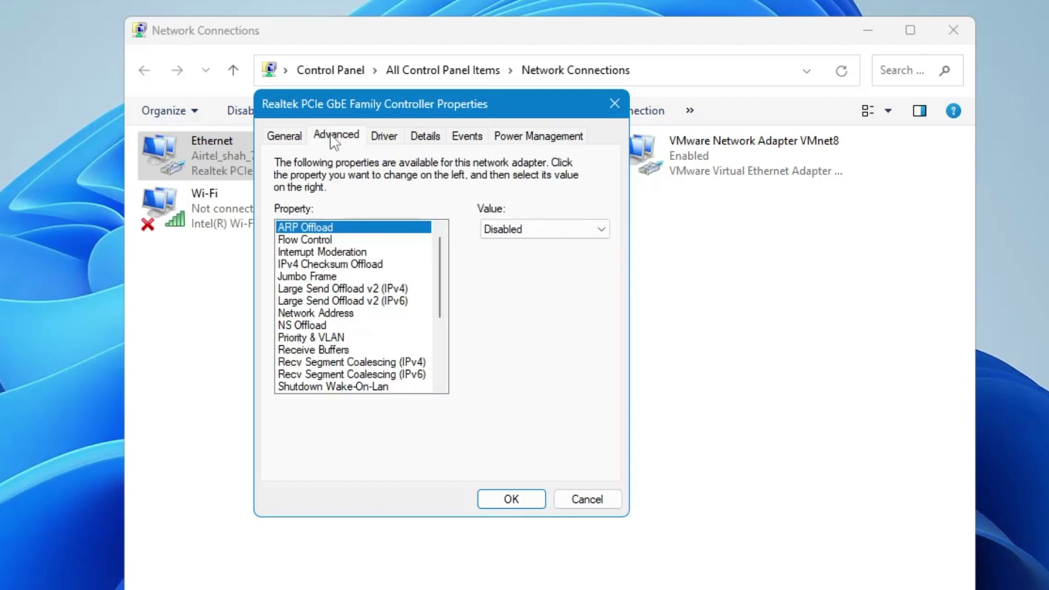
pyautogui.scroll(-1, 341, 280)
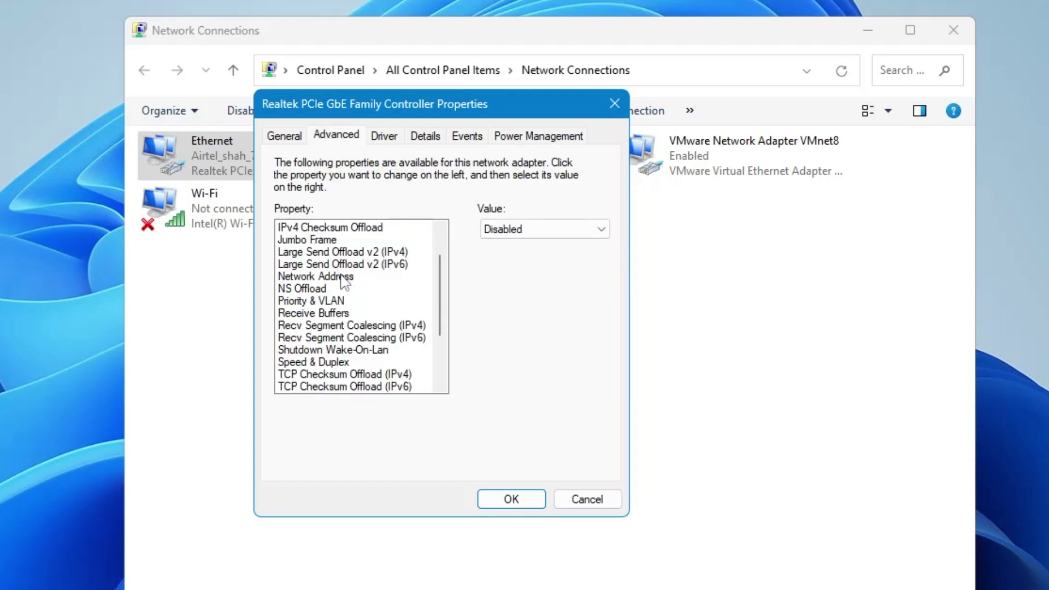
pyautogui.click(334, 362)
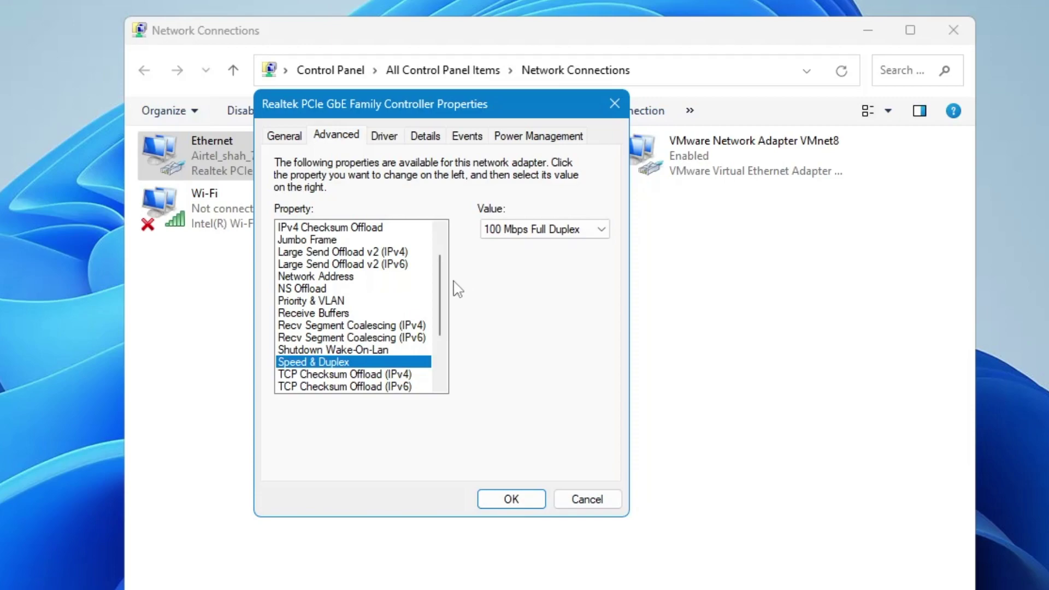
pyautogui.click(512, 230)
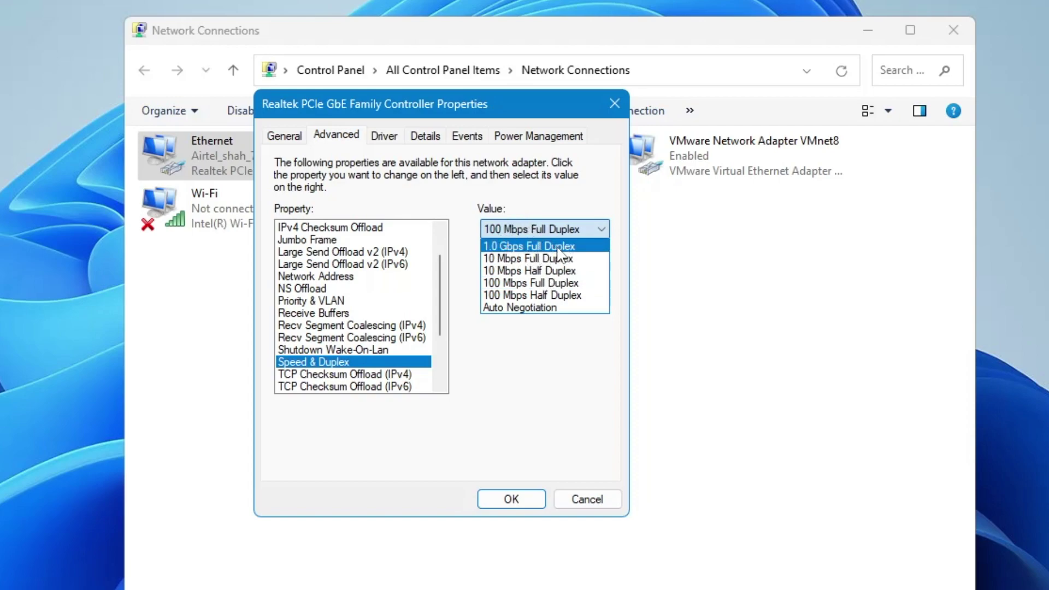
pyautogui.click(538, 307)
pyautogui.click(511, 499)
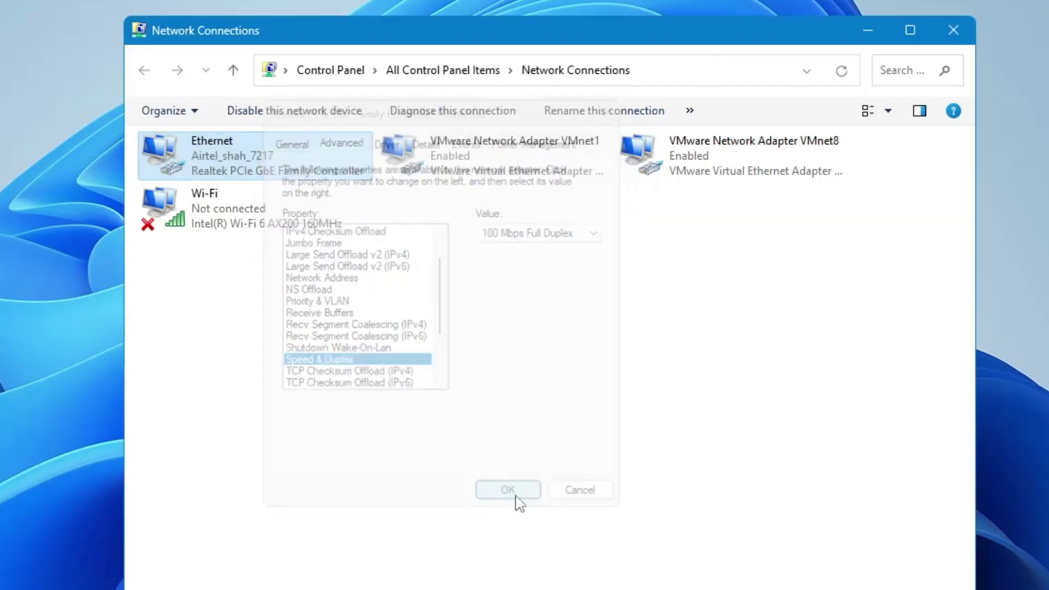
pyautogui.click(953, 31)
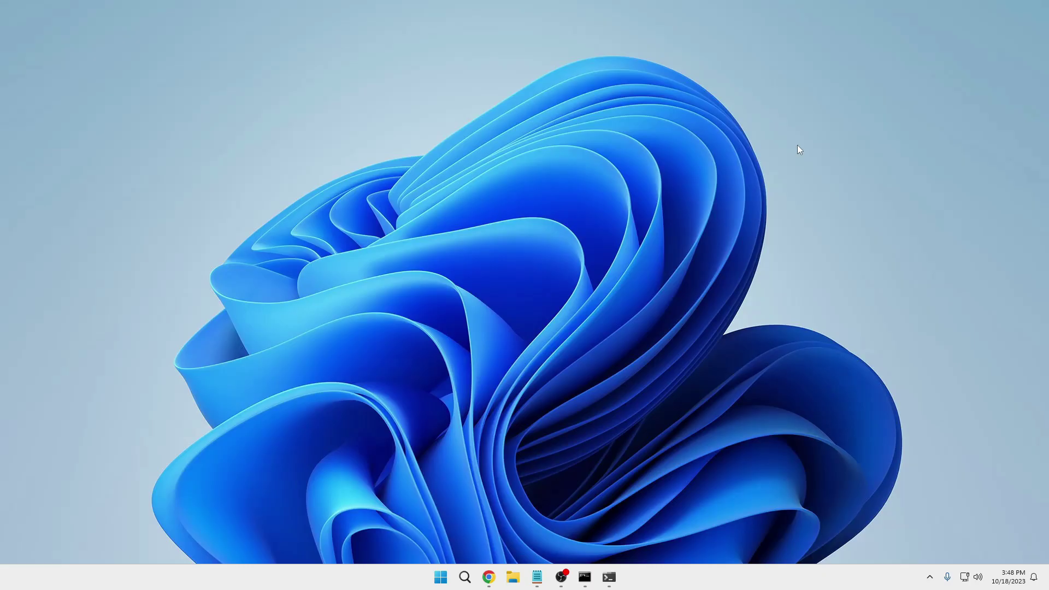